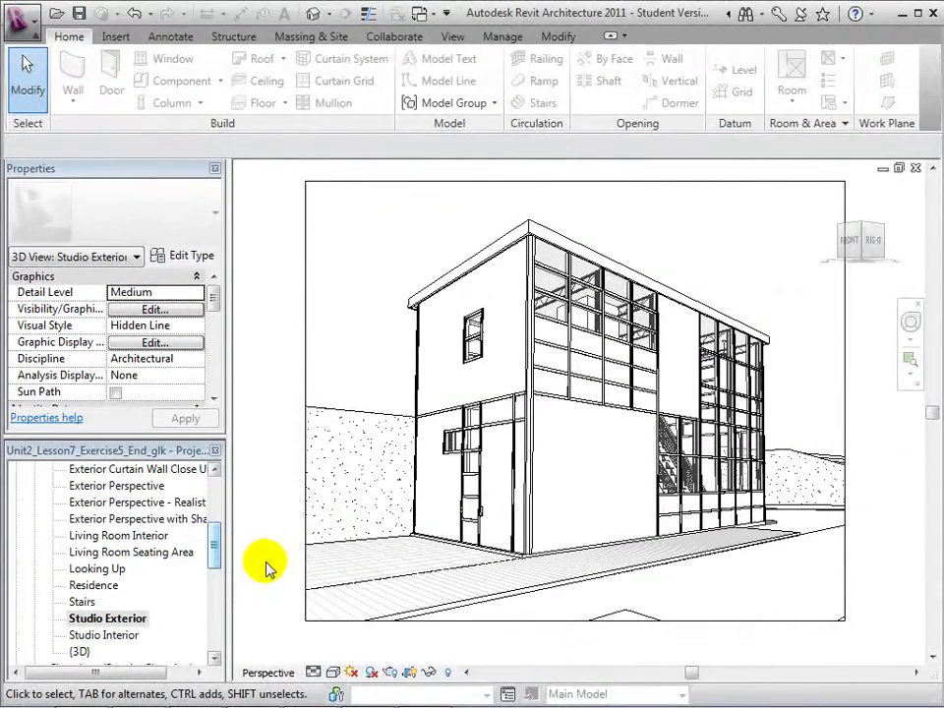
Step: Render the studio exterior view at Draft quality, then toggle between the model and the rendering
click(391, 672)
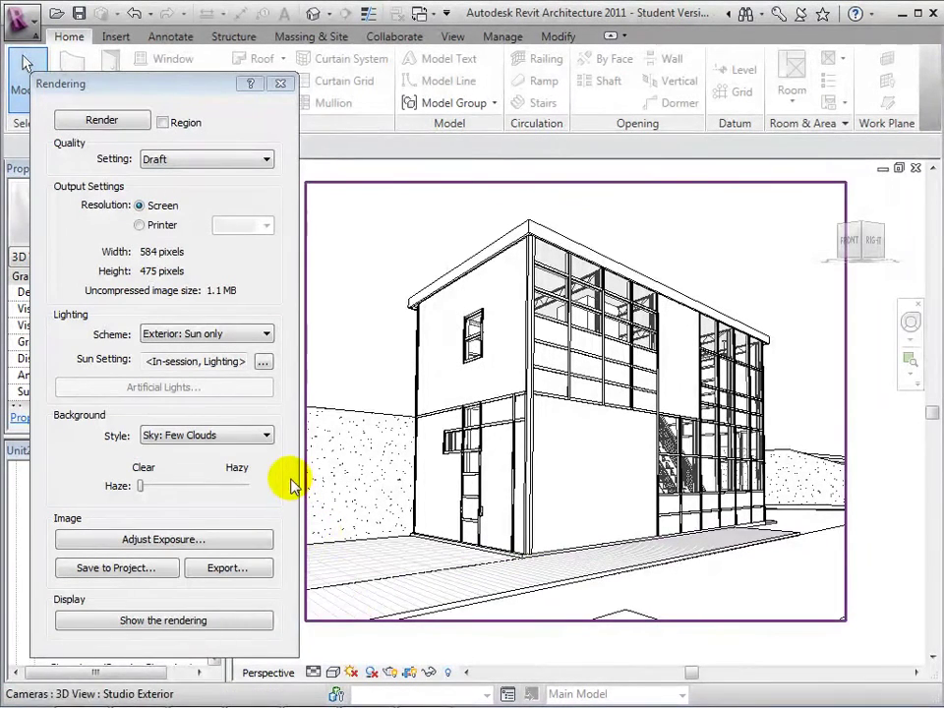
click(267, 159)
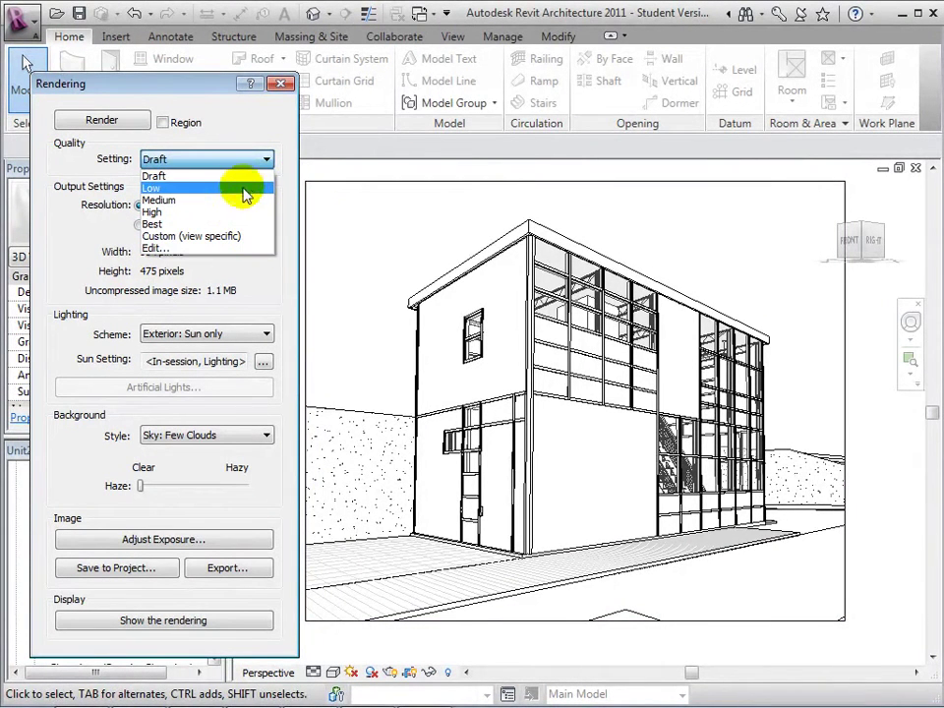
click(246, 177)
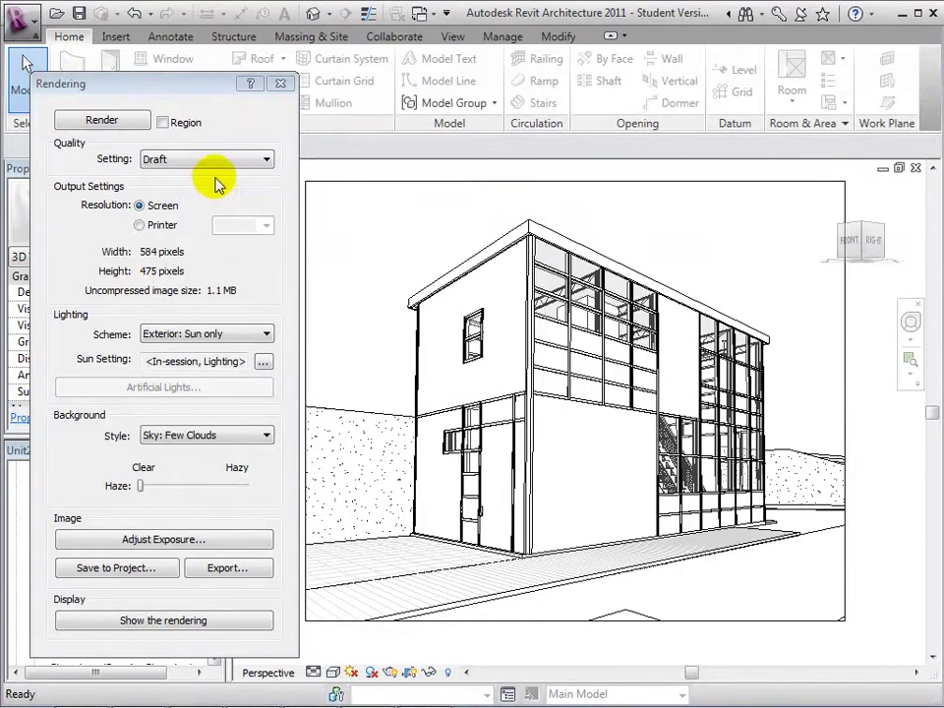
click(99, 122)
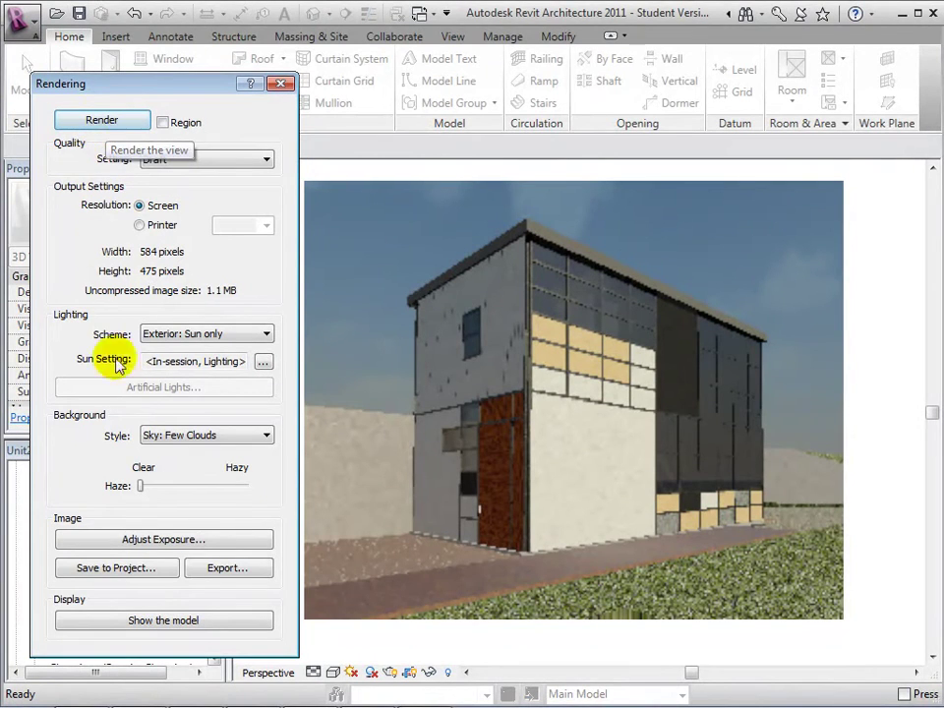
click(167, 625)
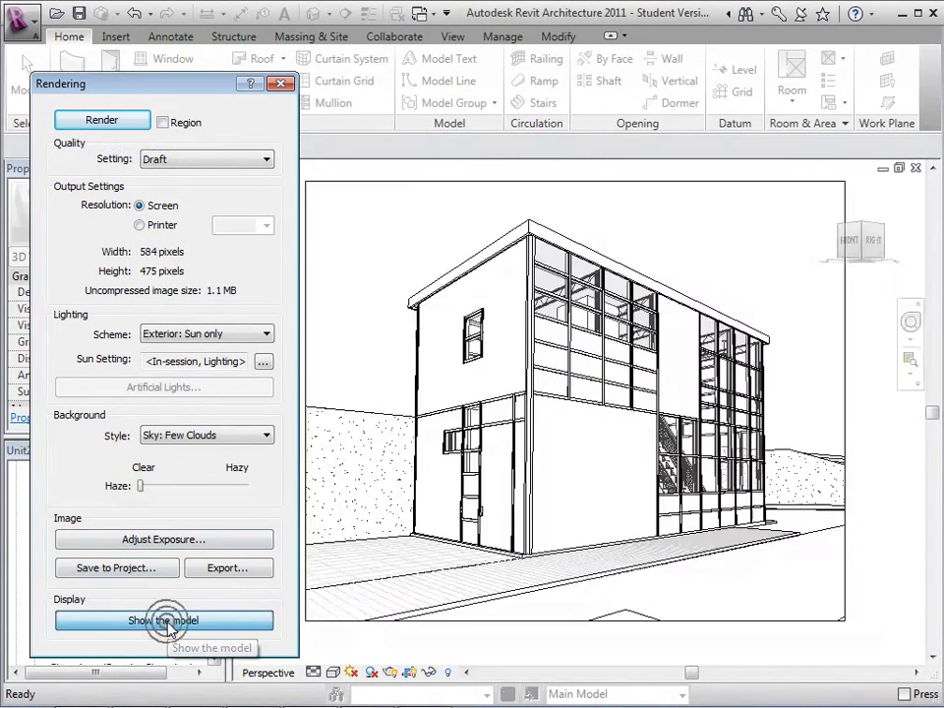
click(167, 626)
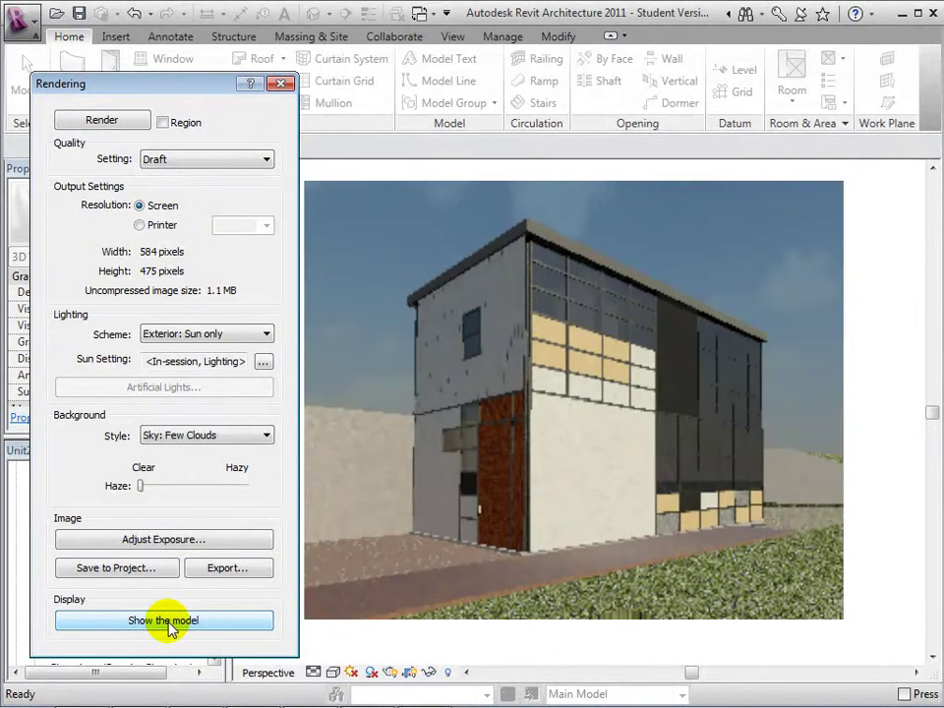
Step: Re-render the studio exterior view with the quality set to Medium
click(262, 161)
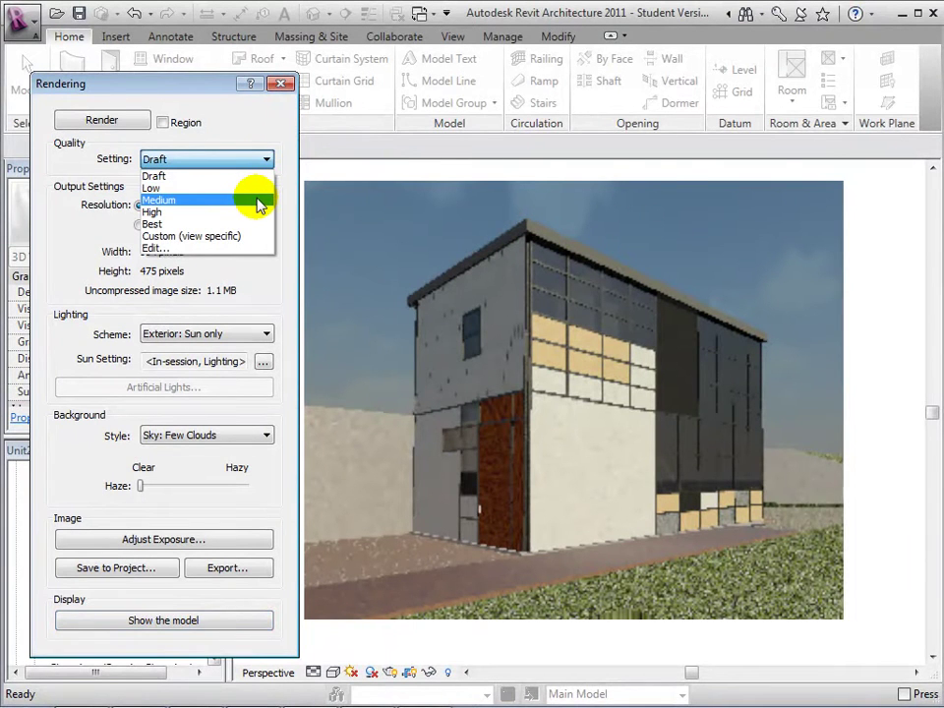
click(257, 200)
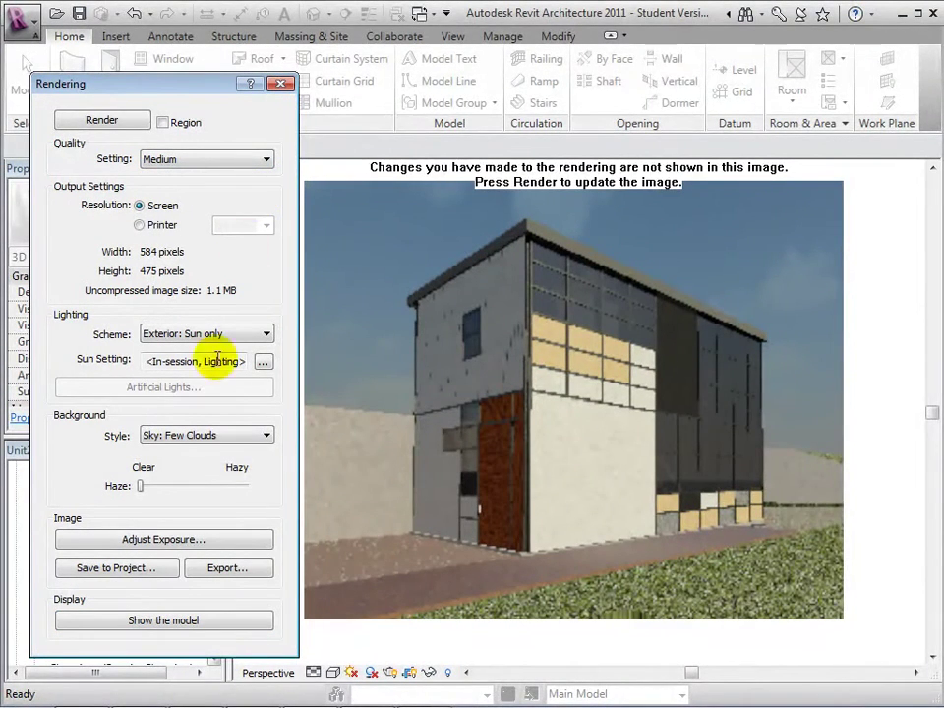
click(102, 121)
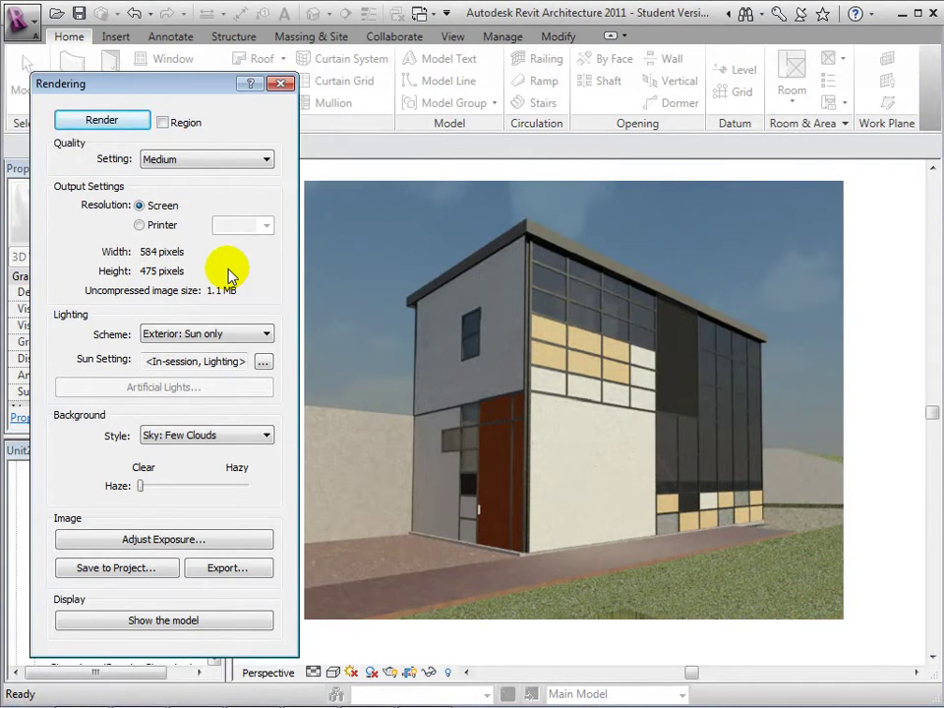
click(259, 160)
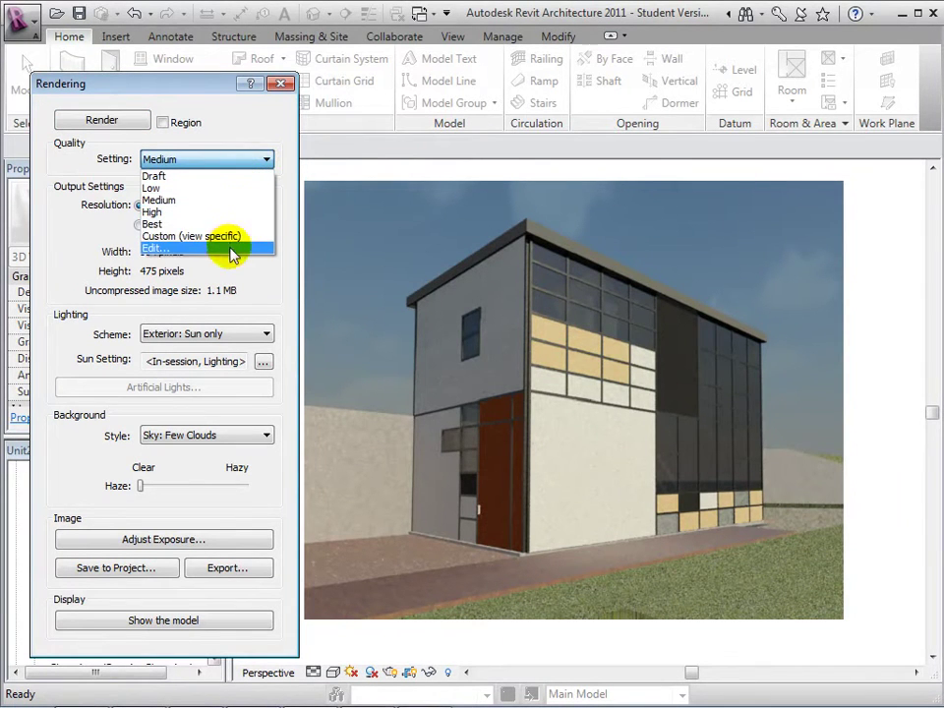
Step: Compare the Draft and Best presets in Render Quality Settings, then apply Best as Custom (view specific)
click(231, 251)
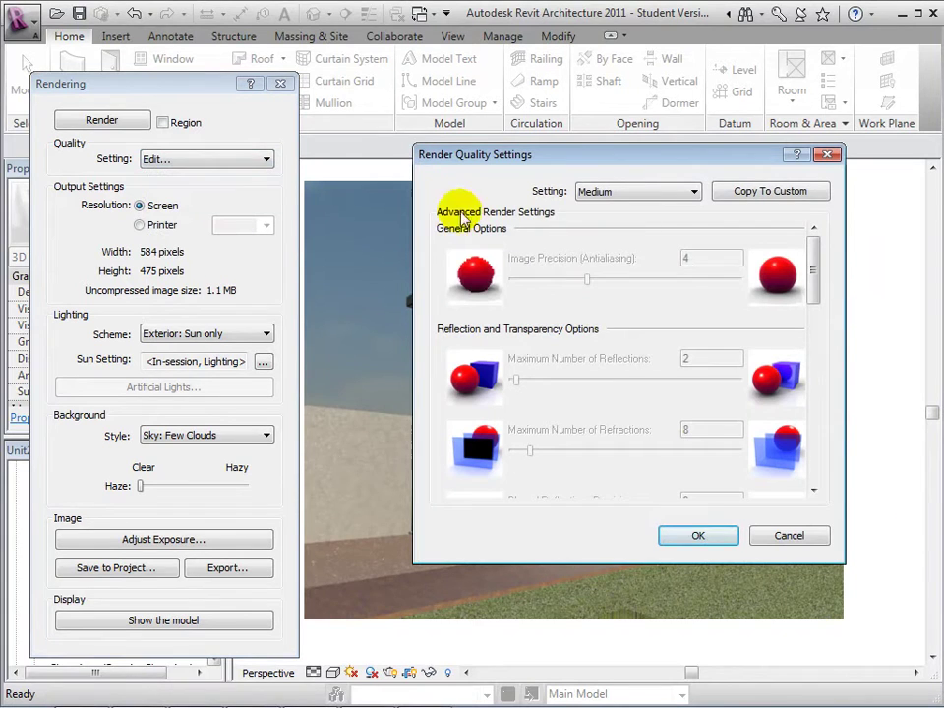
click(692, 192)
click(665, 210)
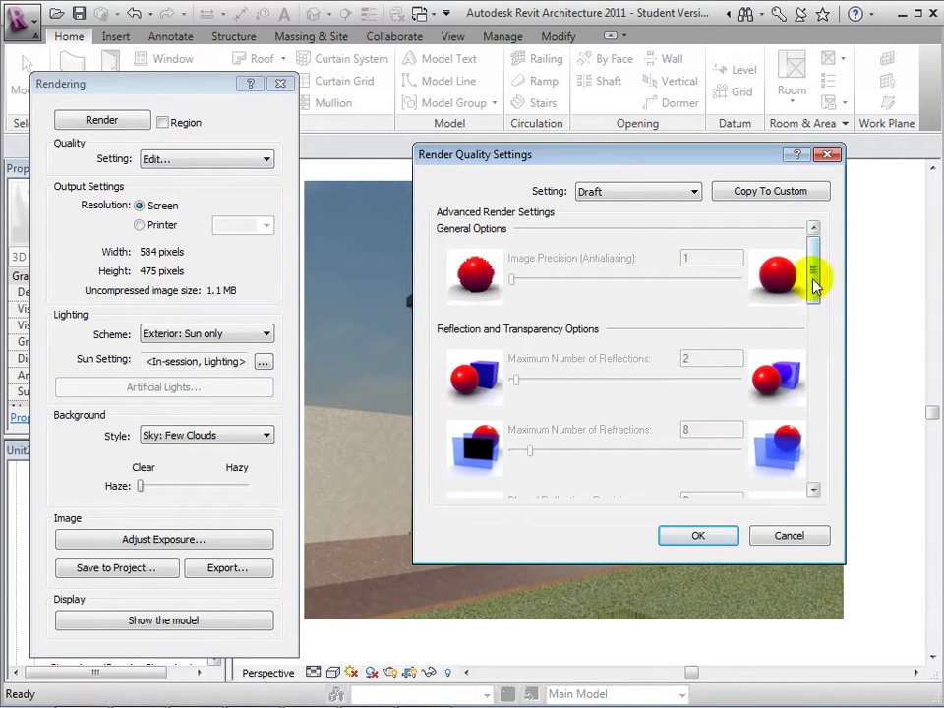
drag(815, 285, 741, 211)
click(692, 192)
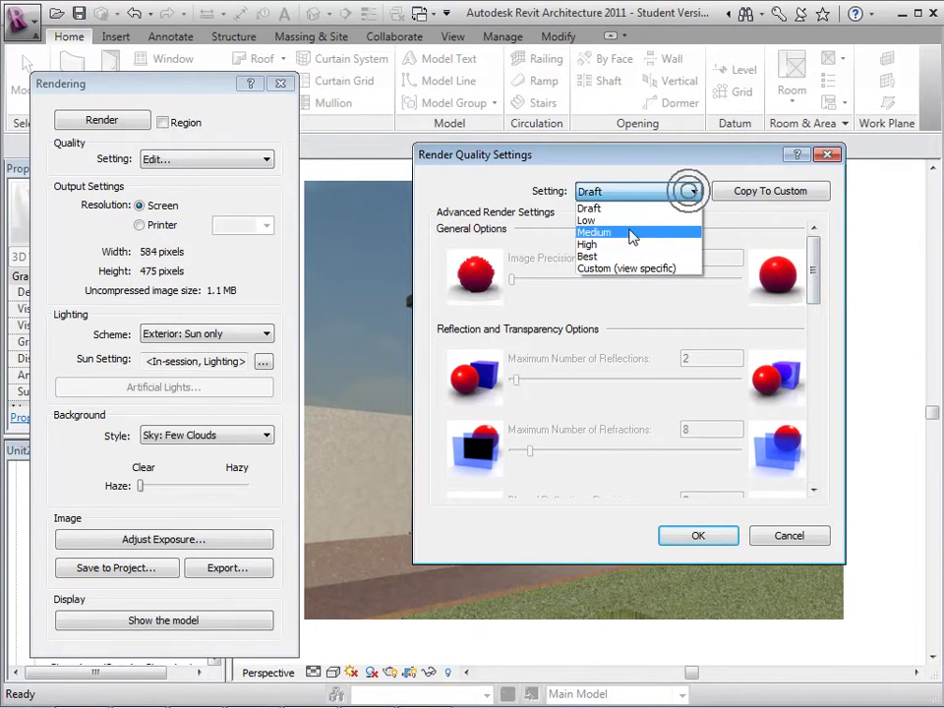
click(618, 257)
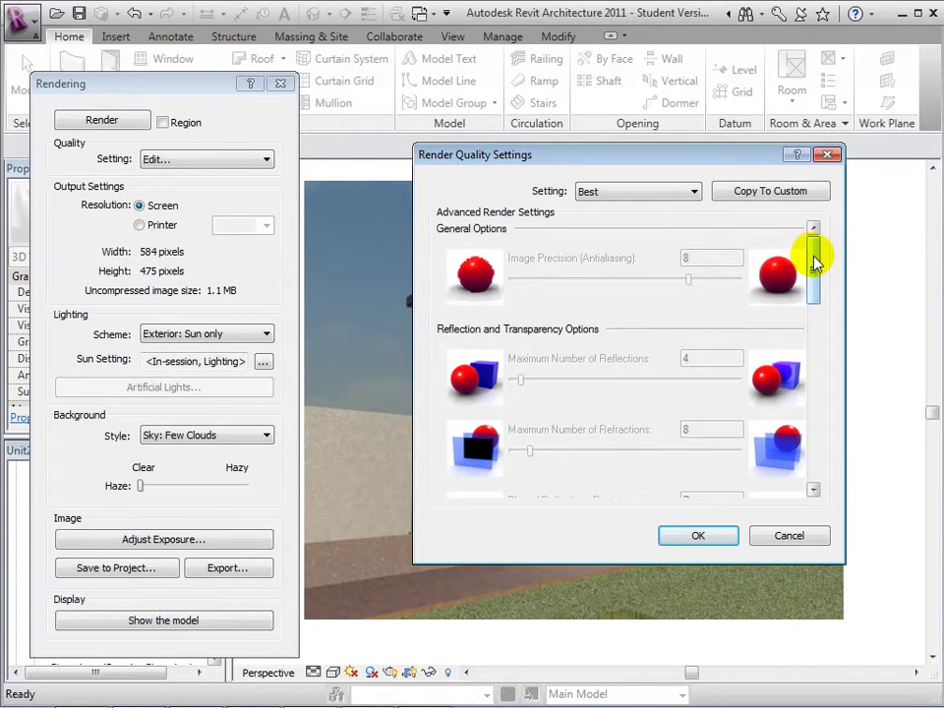
drag(814, 258, 822, 438)
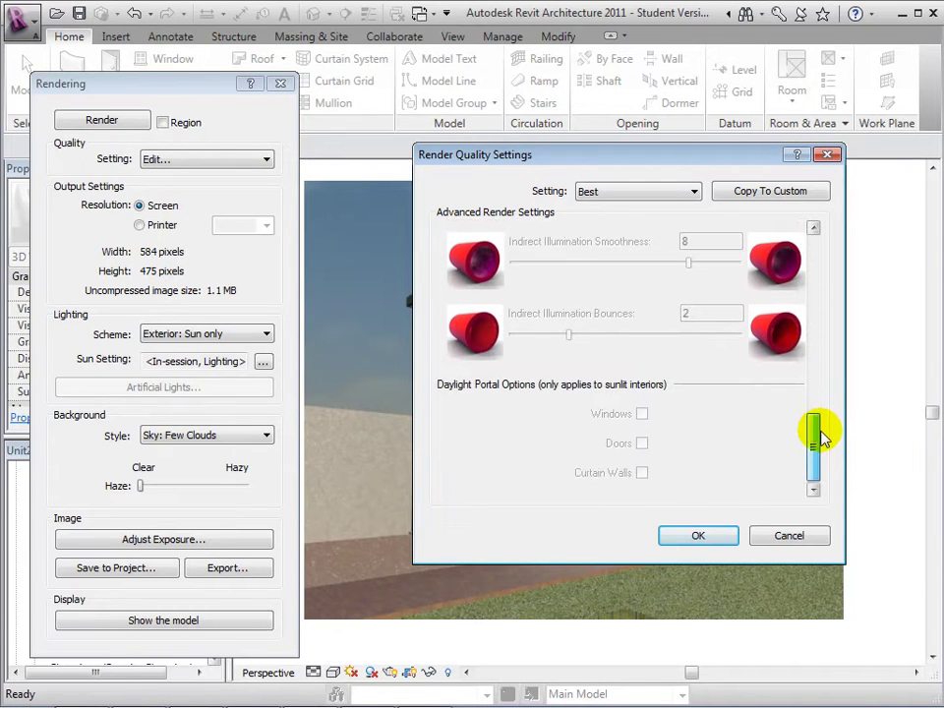
click(723, 535)
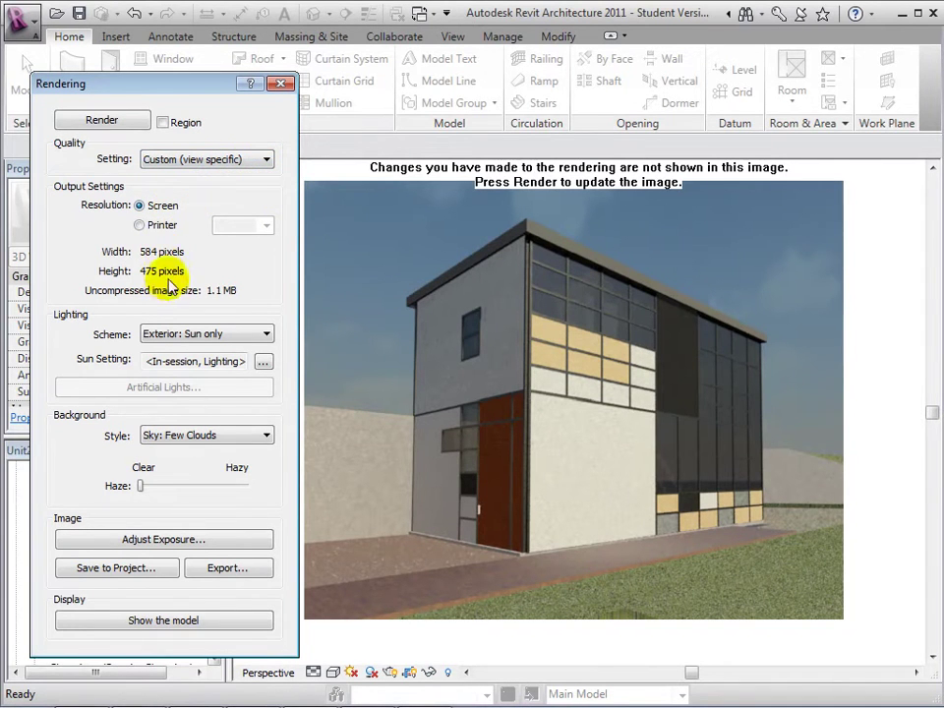
Step: Switch the output resolution to Printer and review the DPI list, keeping 150 DPI
click(141, 226)
click(265, 225)
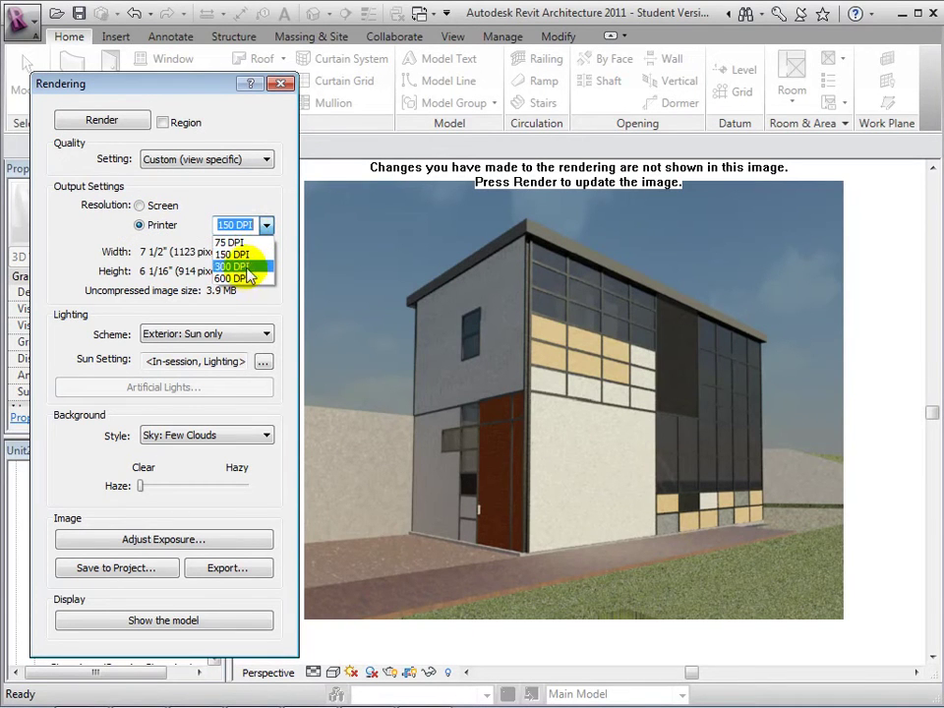
click(245, 255)
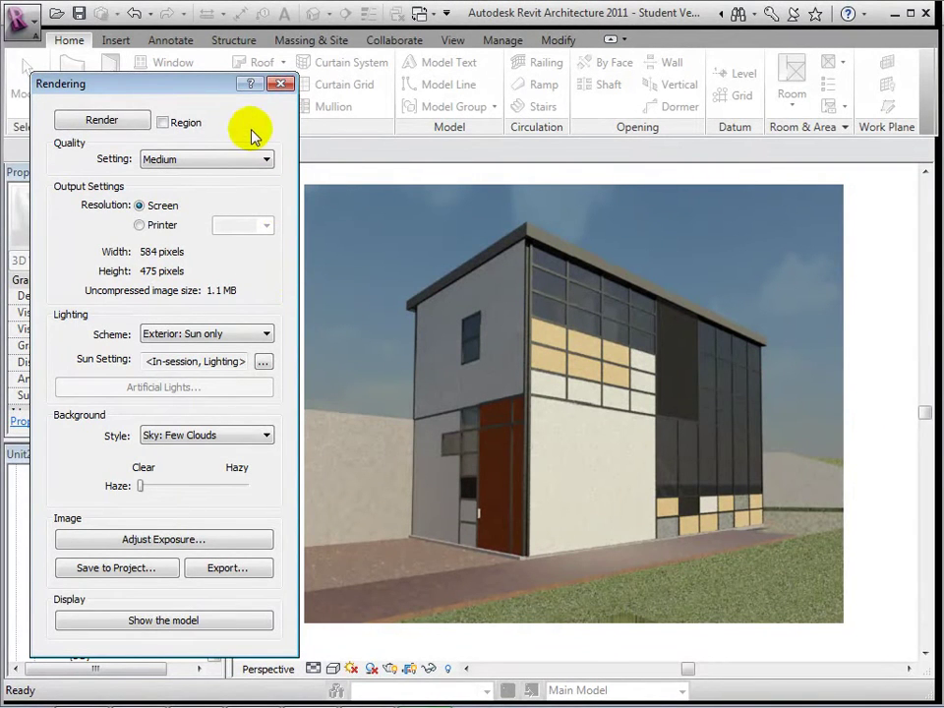
Step: Turn on Region rendering and shrink the red region to the entrance corner (140 x 194 pixels)
click(164, 125)
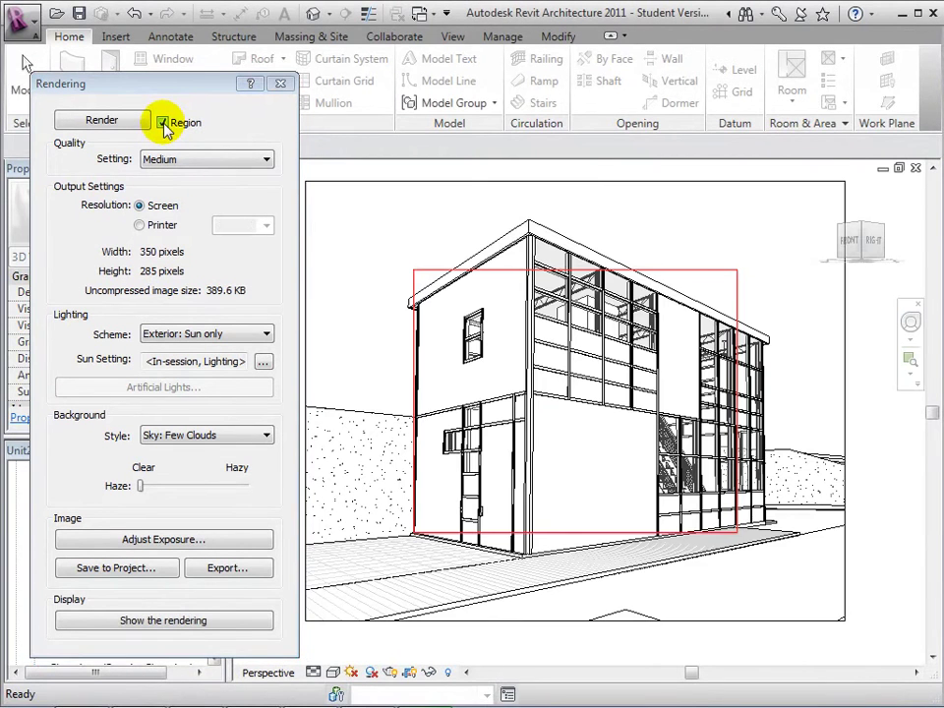
click(419, 270)
drag(413, 270, 407, 385)
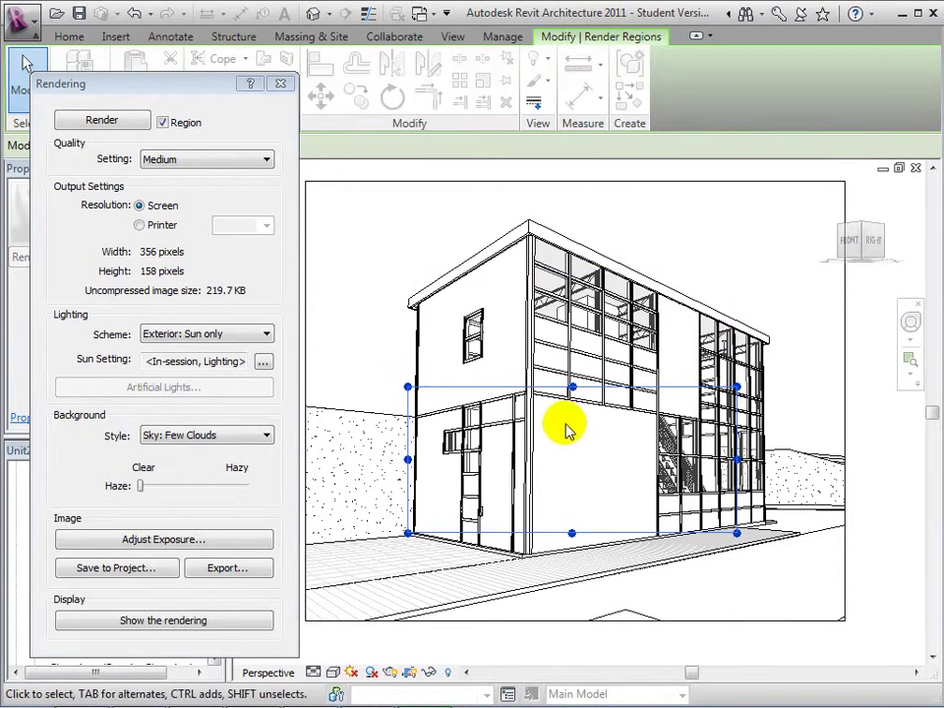
drag(735, 531, 538, 565)
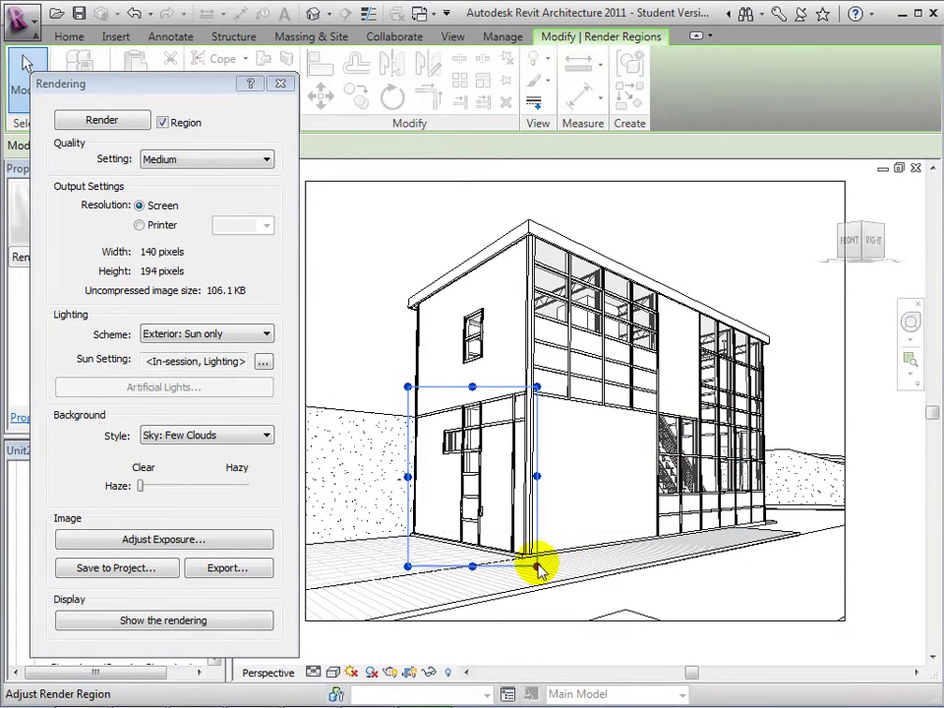
click(267, 160)
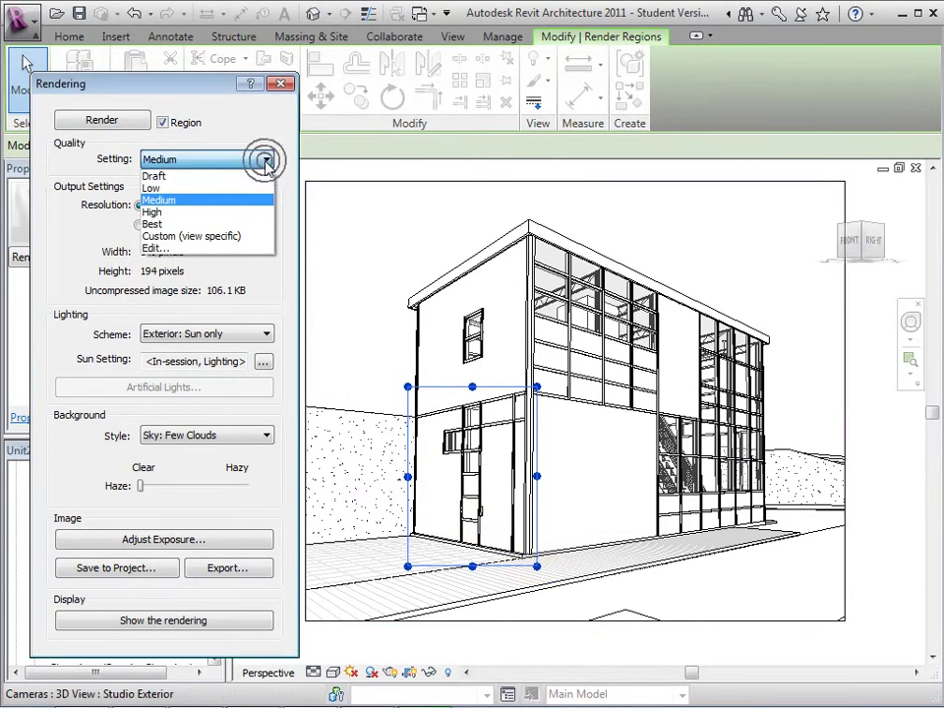
Step: Render the entrance-corner region at High quality and compare it with the plain model
click(183, 211)
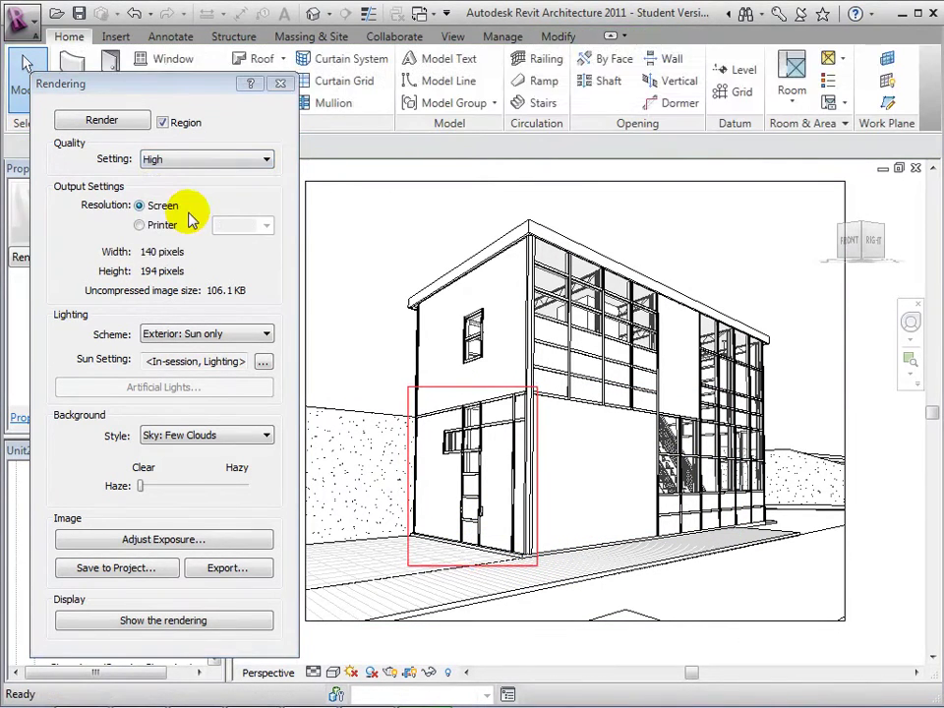
click(114, 122)
click(114, 120)
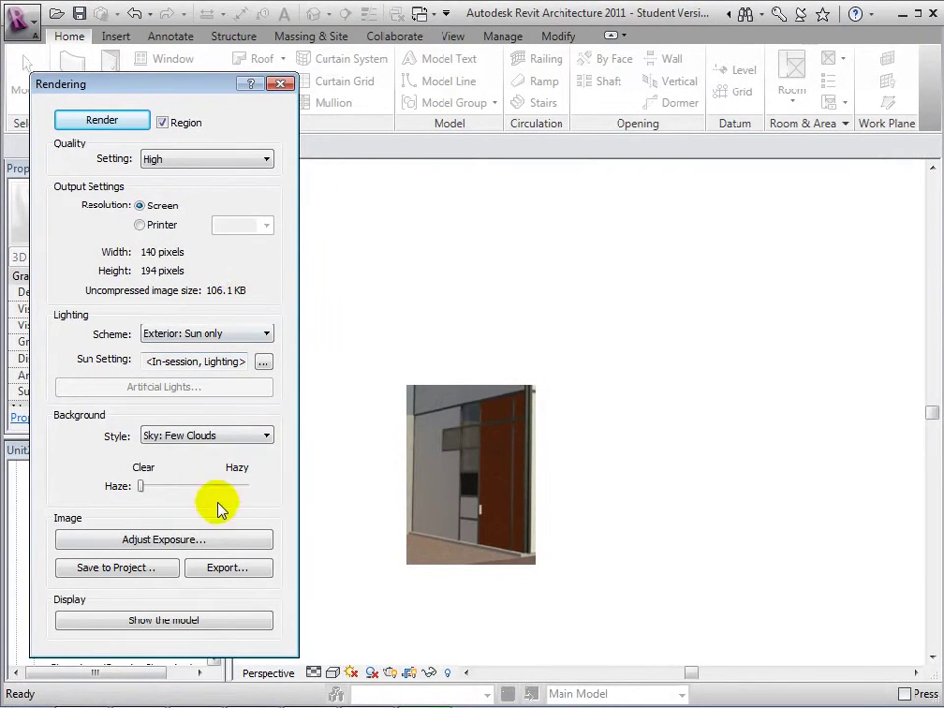
click(202, 630)
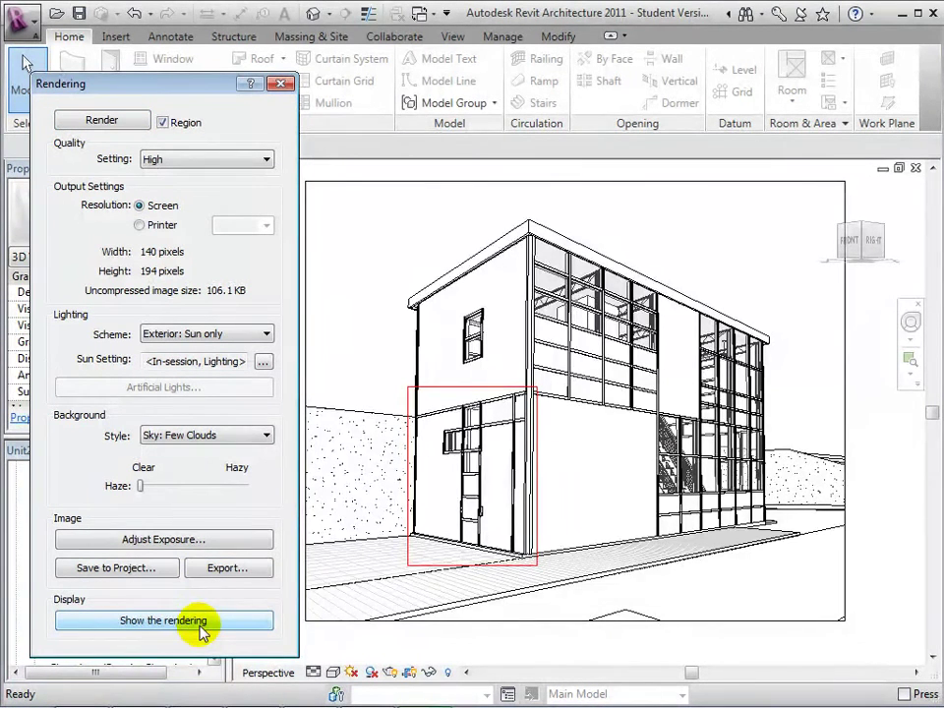
click(202, 631)
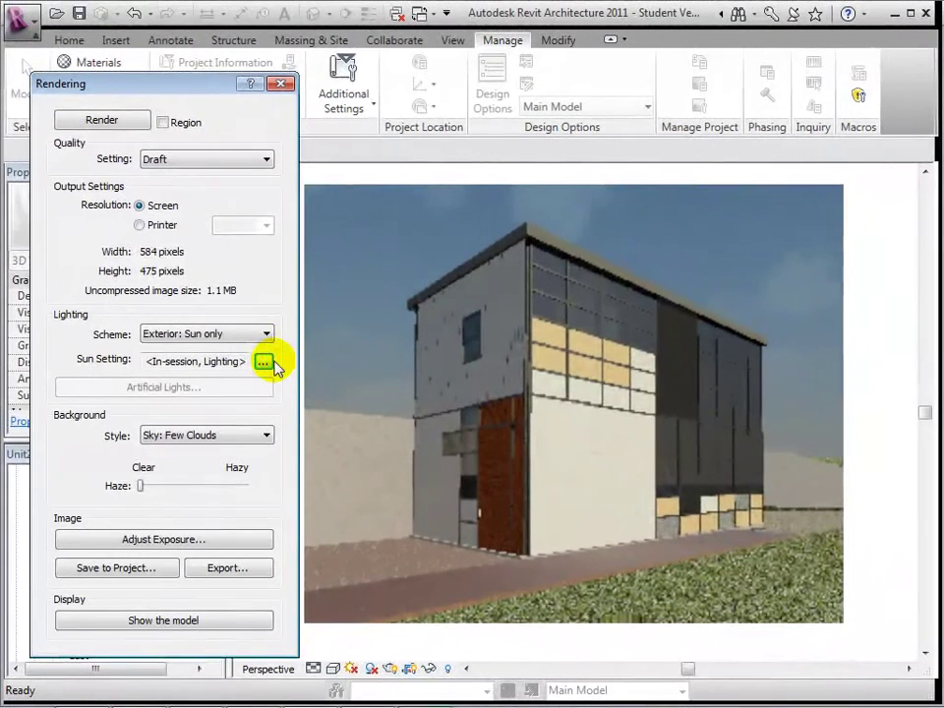
Step: Open the Sun Settings dialog from the Rendering dialog's Sun Setting field
click(264, 363)
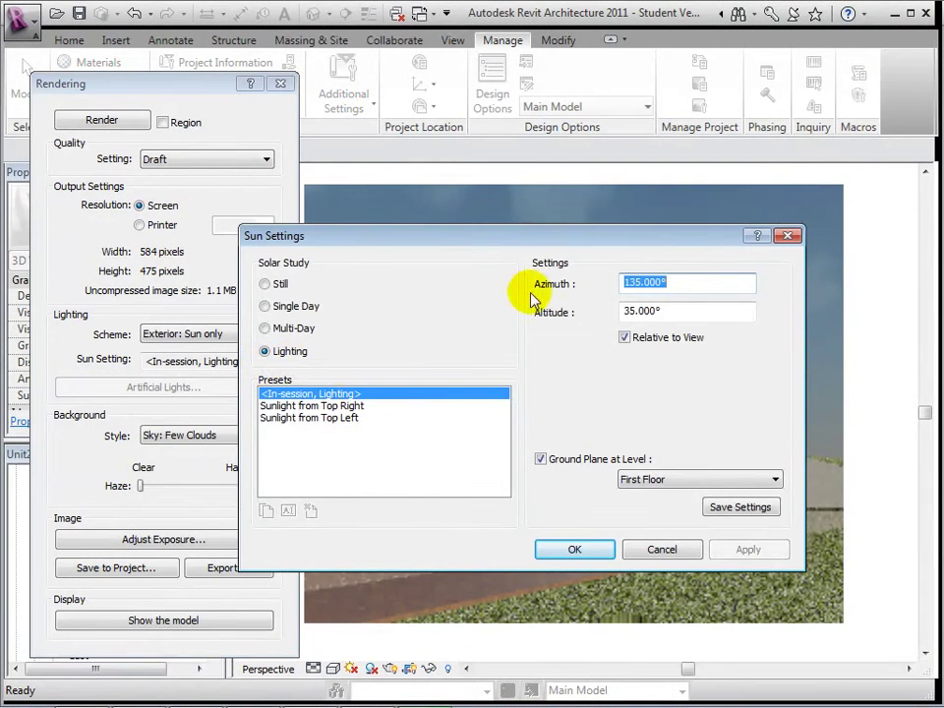
Step: Try the Sunlight from Top Right and Top Left presets and confirm the Los Angeles, CA location
click(351, 406)
click(352, 419)
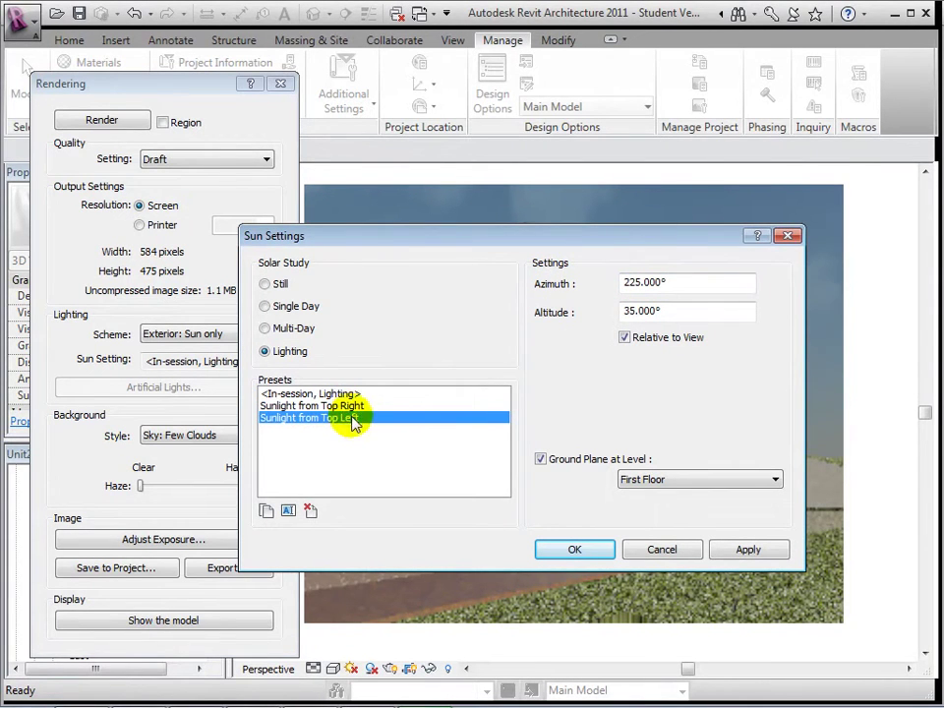
click(266, 285)
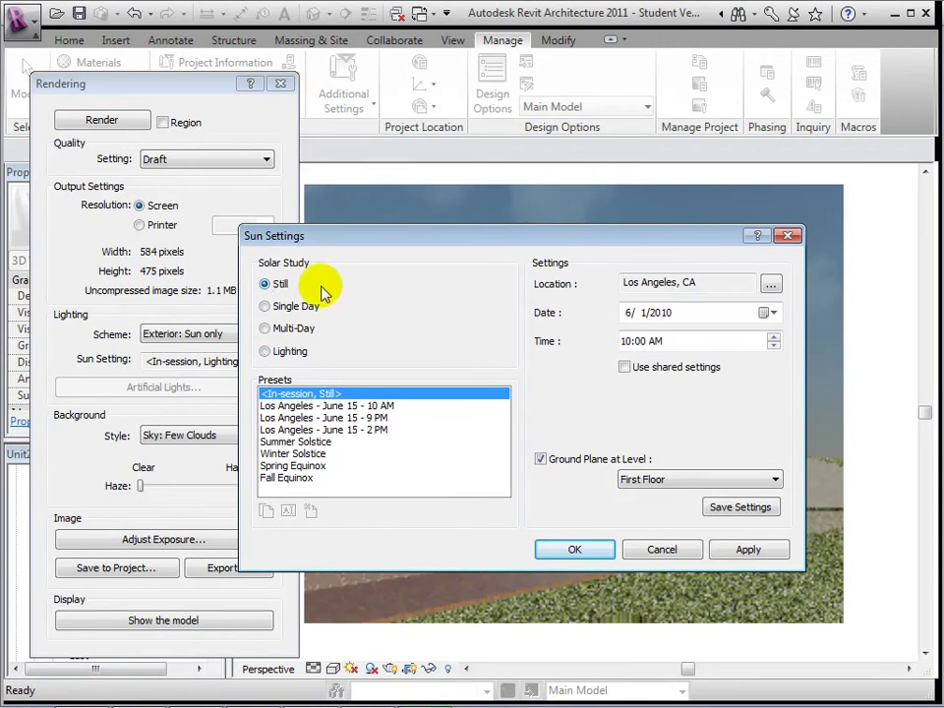
click(770, 285)
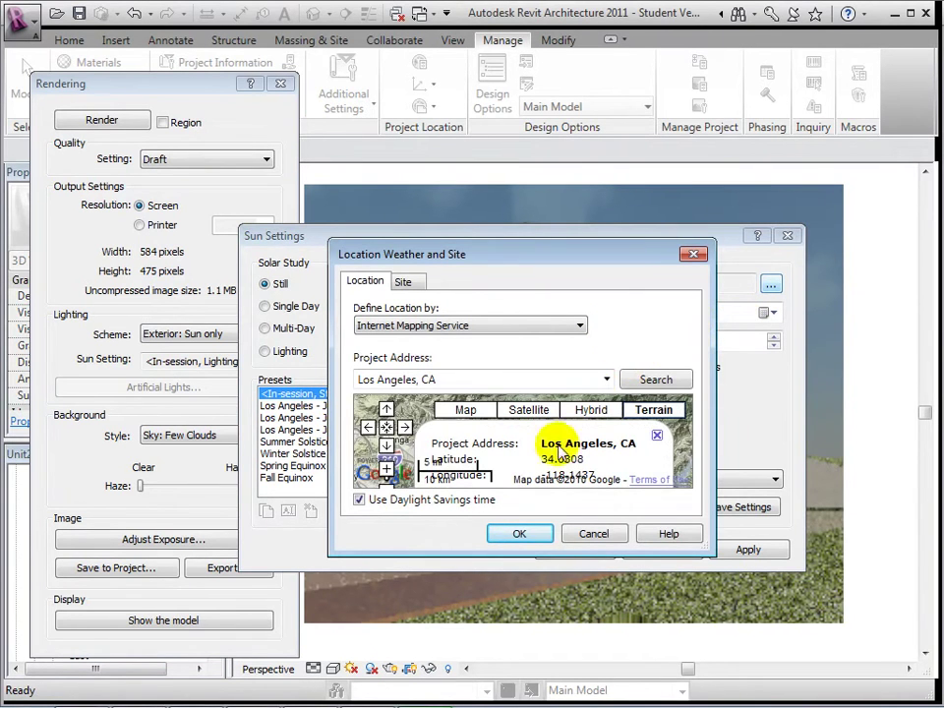
click(524, 535)
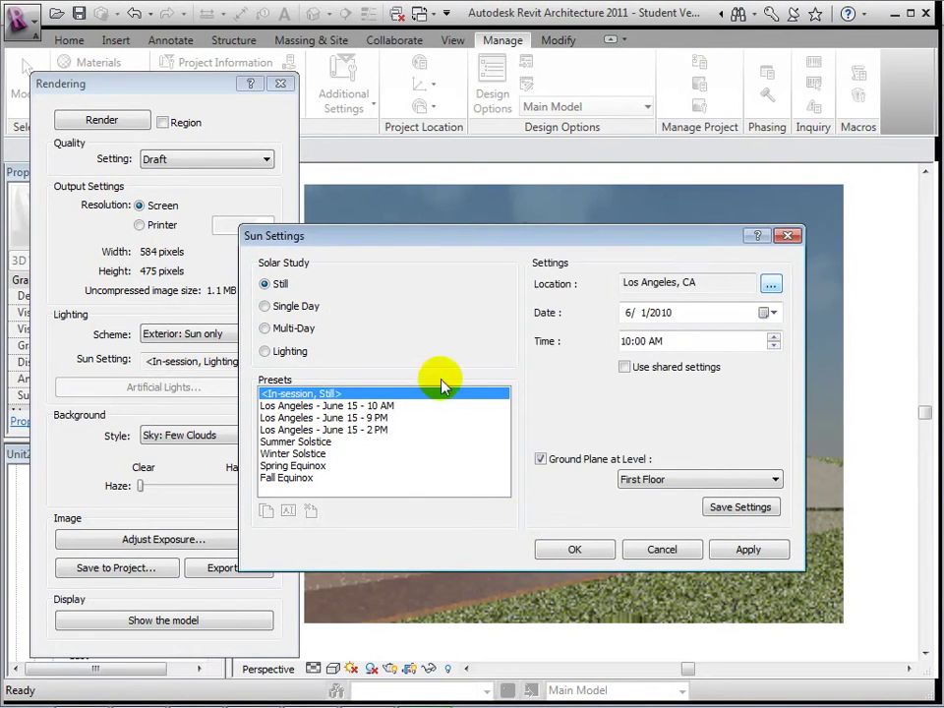
Step: Preview the Single Day and Multi-Day sun study options, then close Sun Settings
click(266, 307)
click(266, 306)
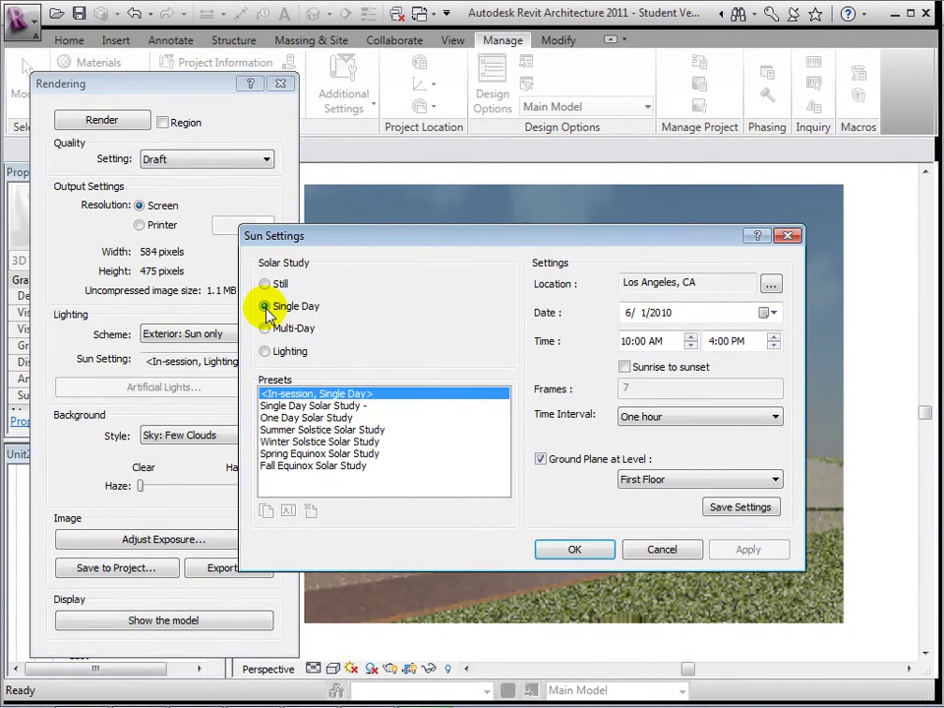
click(264, 328)
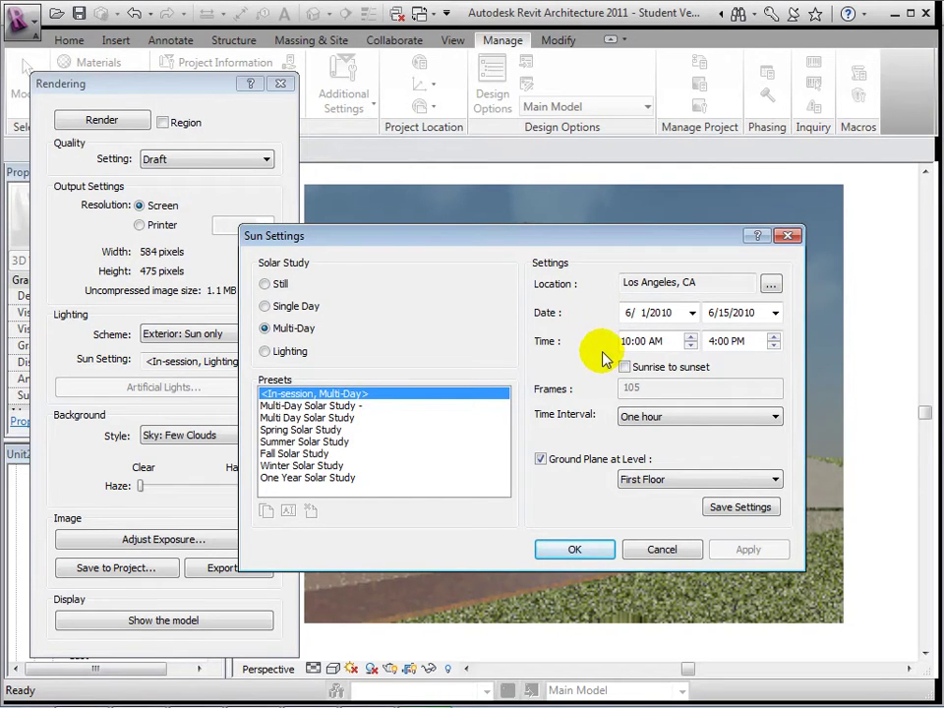
click(580, 555)
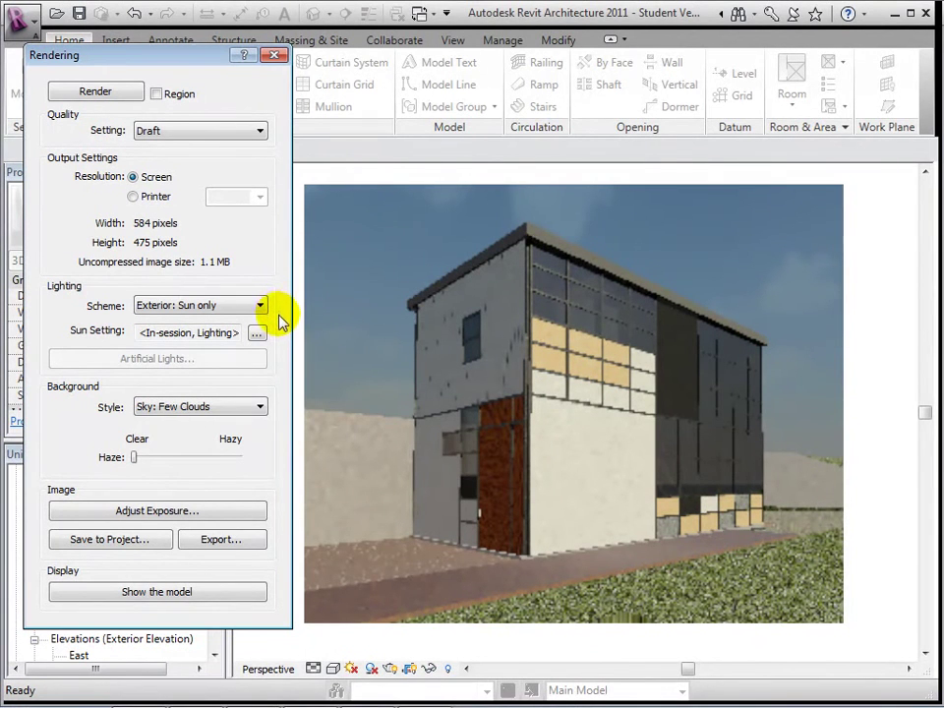
Step: Change the rendering Background Style from Sky: Few Clouds to Image
click(260, 407)
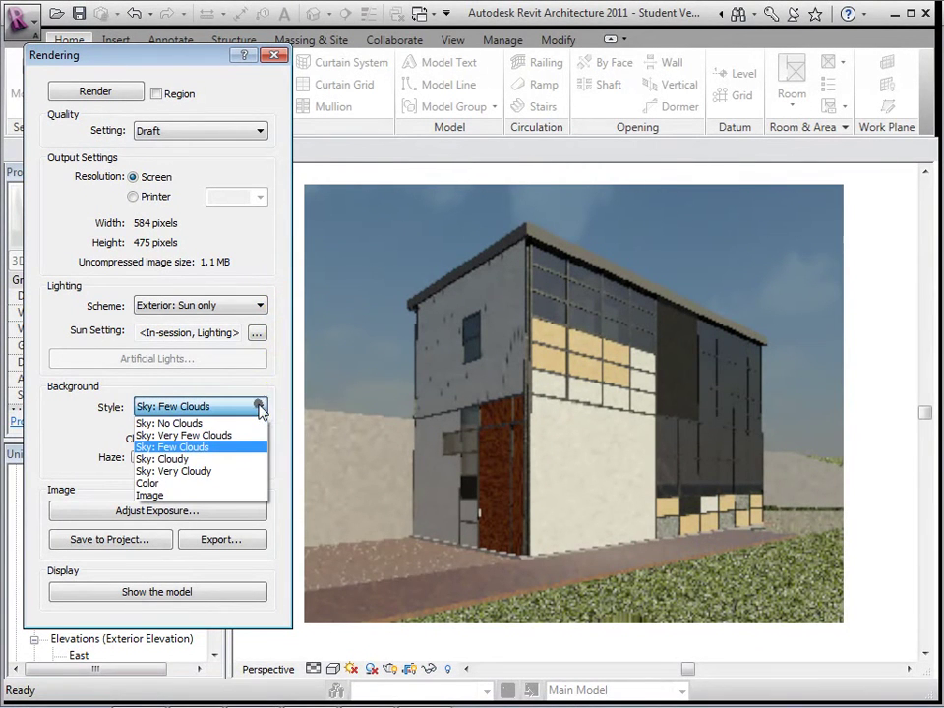
click(208, 496)
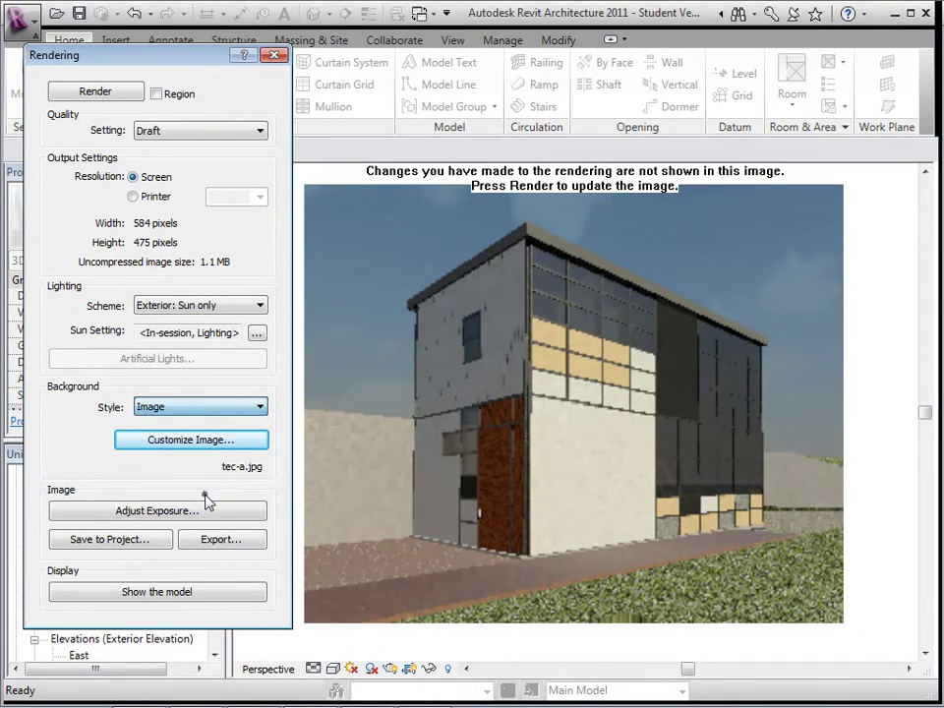
Step: Set the background image to srise_03.jpg with Stretch scaling
click(200, 444)
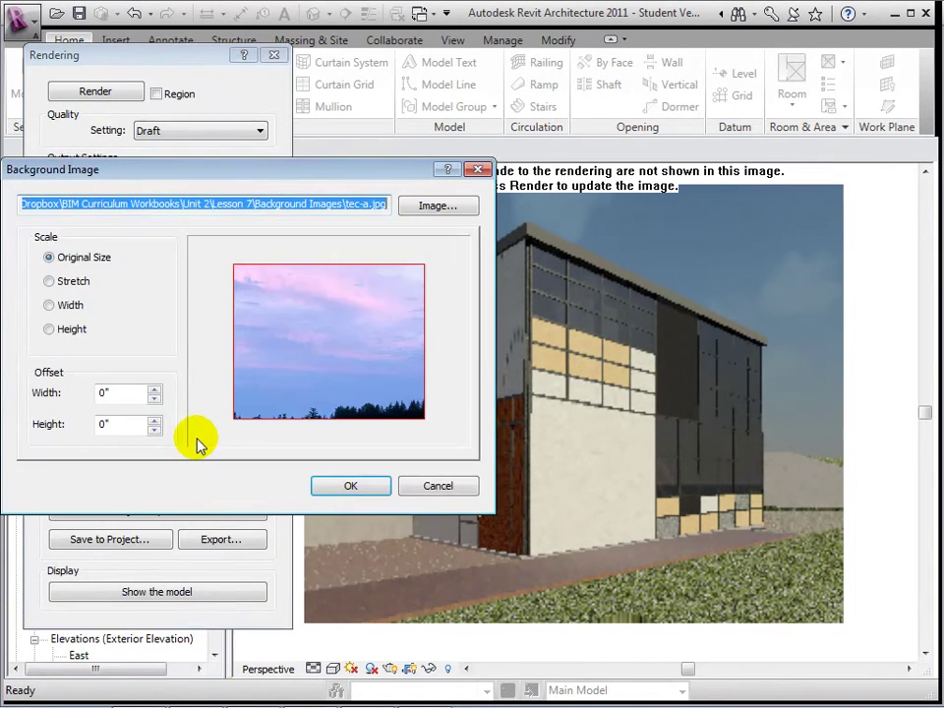
click(424, 210)
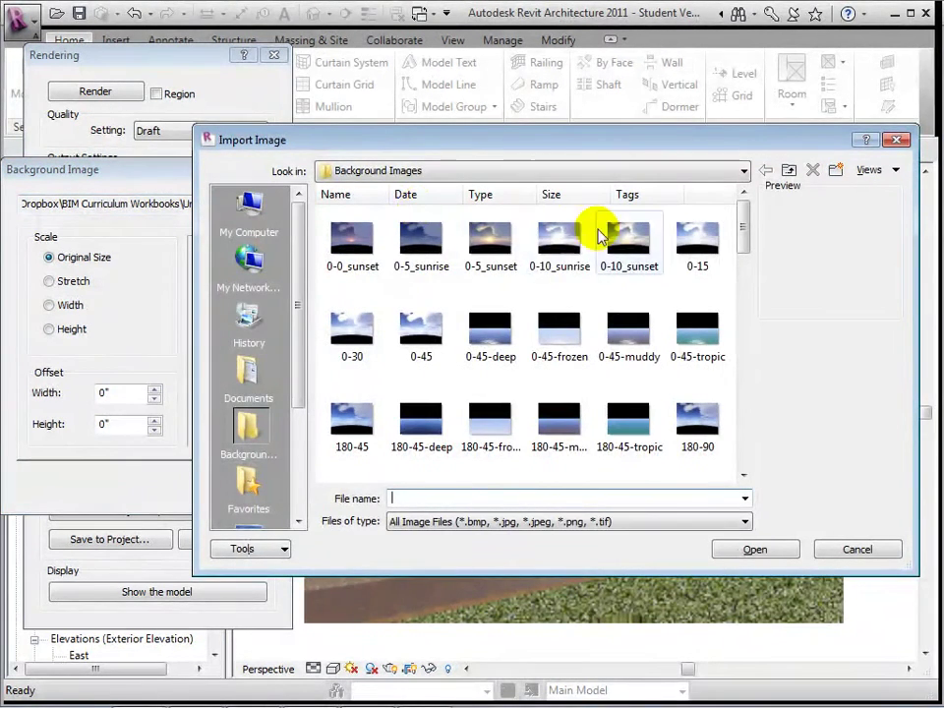
drag(742, 226, 742, 374)
double_click(487, 336)
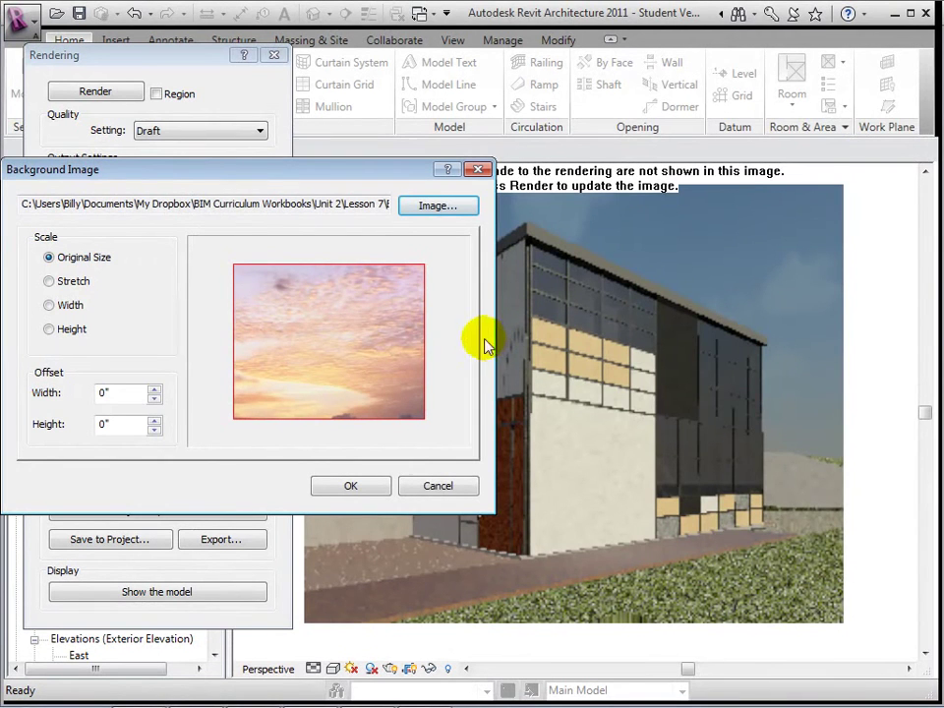
click(53, 285)
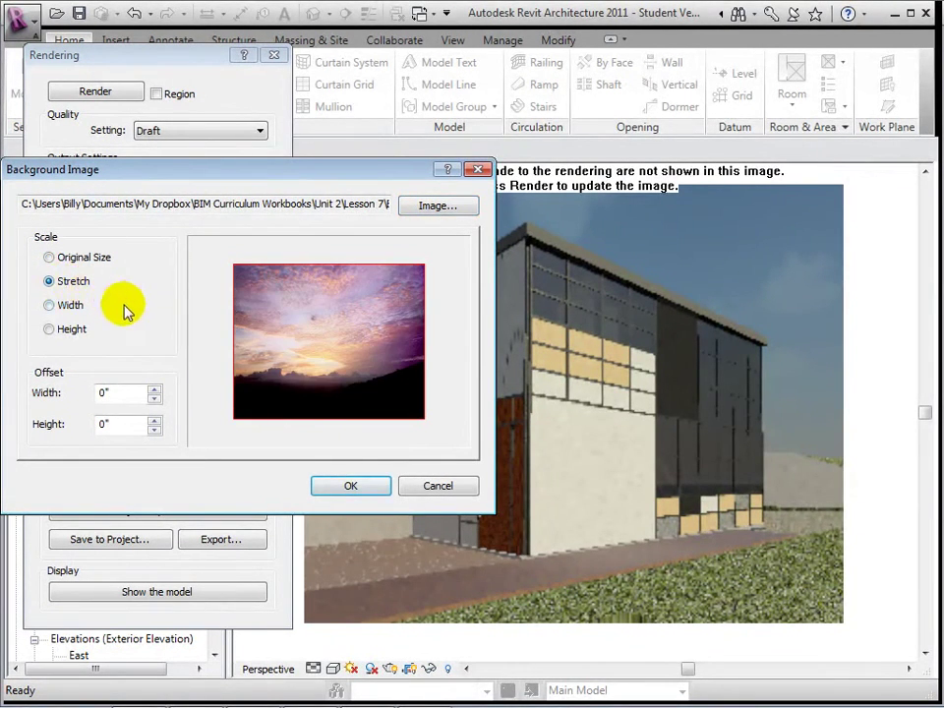
click(330, 487)
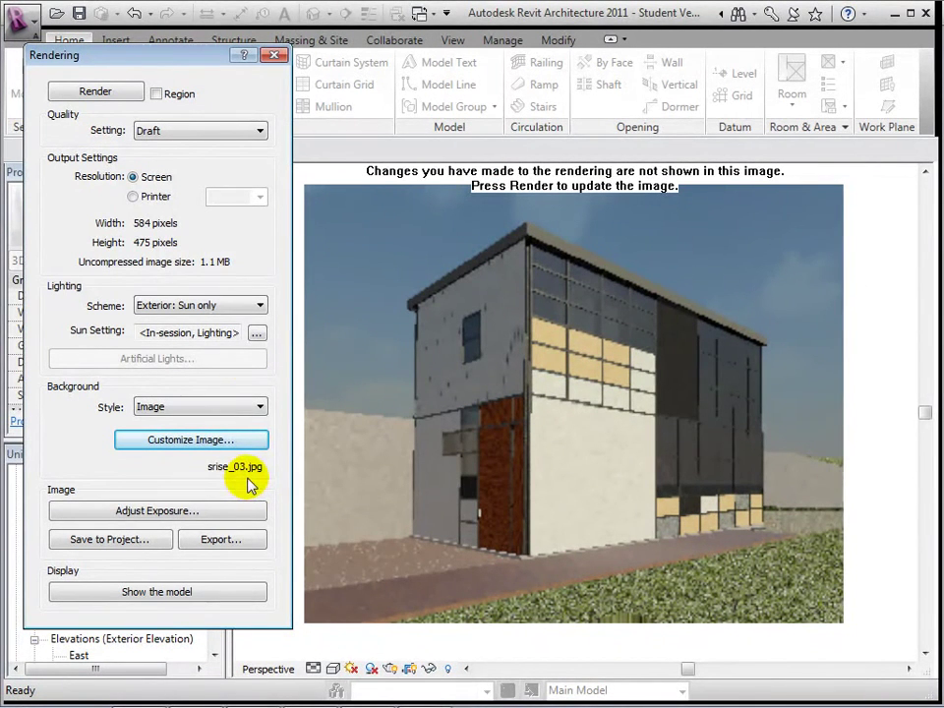
Step: Render the view at Medium quality, then compare the unrendered model with the rendering
click(257, 136)
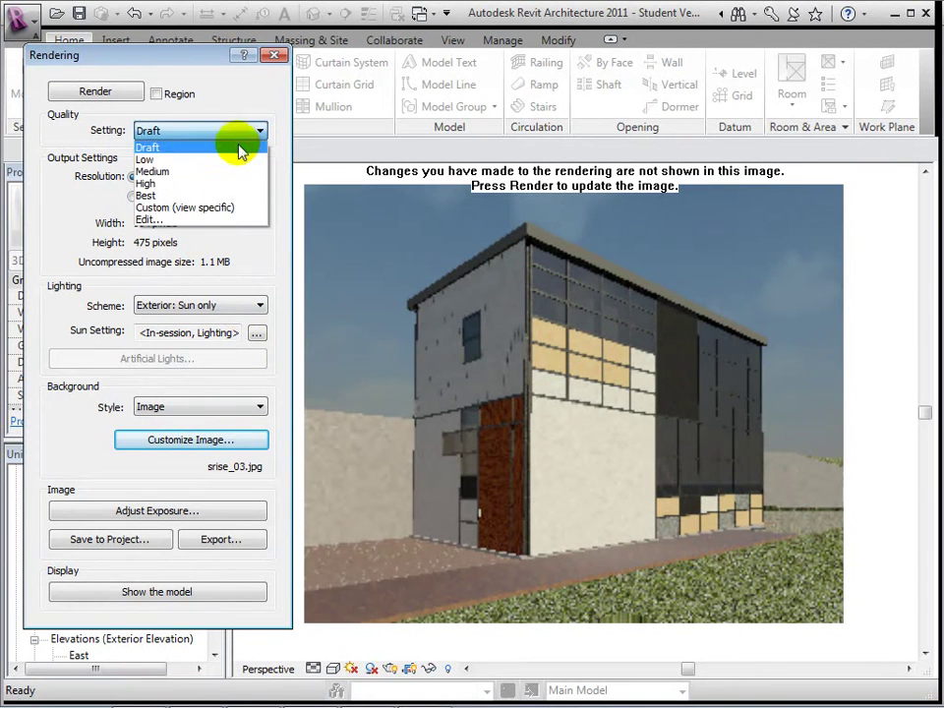
click(225, 172)
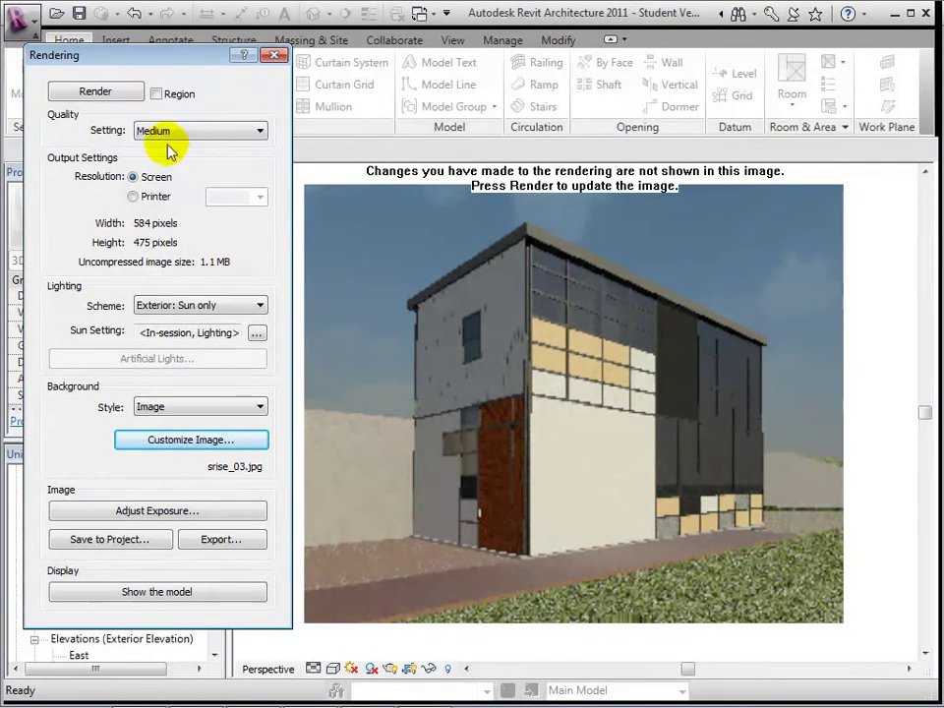
click(100, 93)
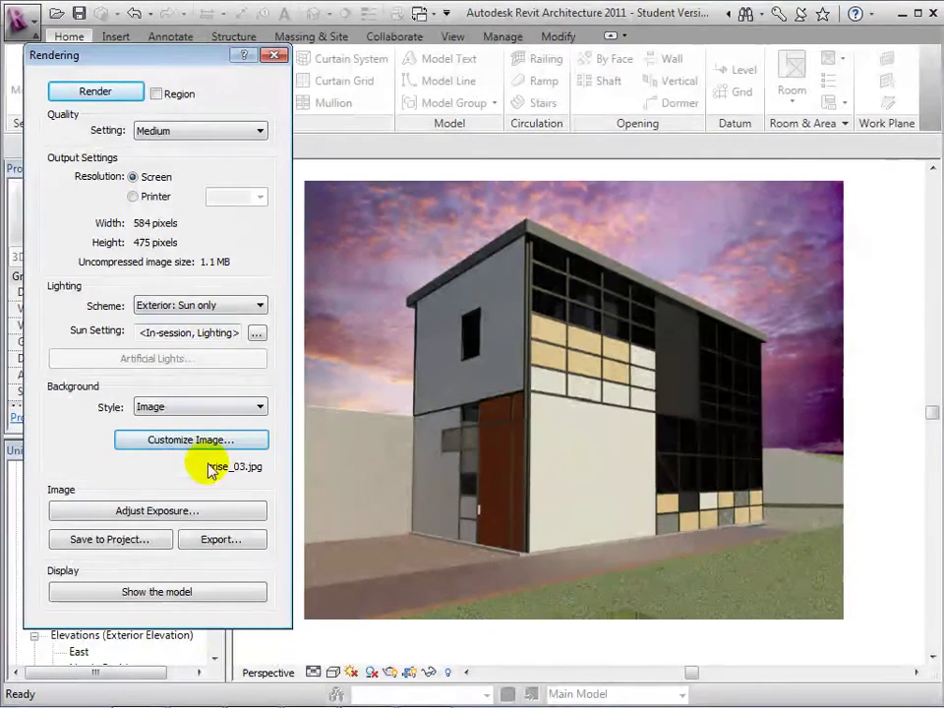
click(211, 595)
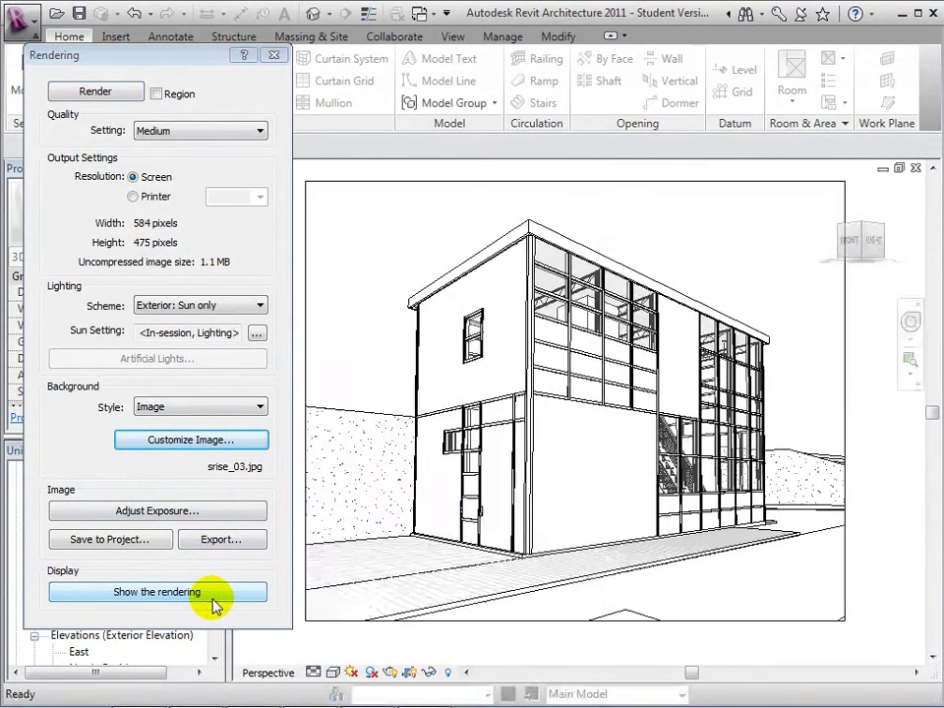
click(215, 601)
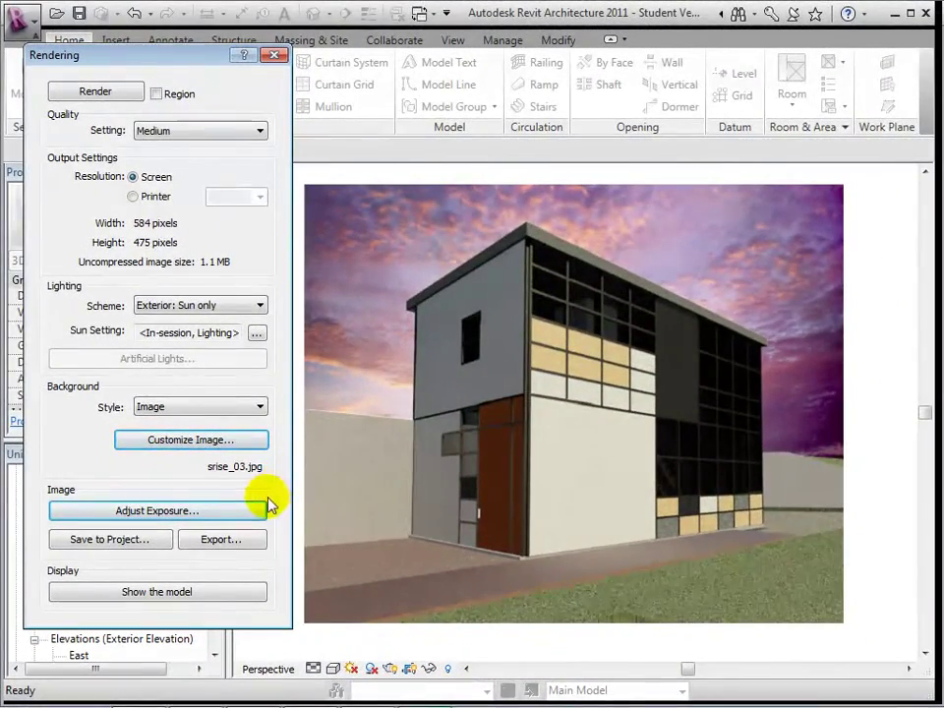
Step: In Exposure Control, set Exposure Value to 13 and Highlights to 0.15
click(234, 511)
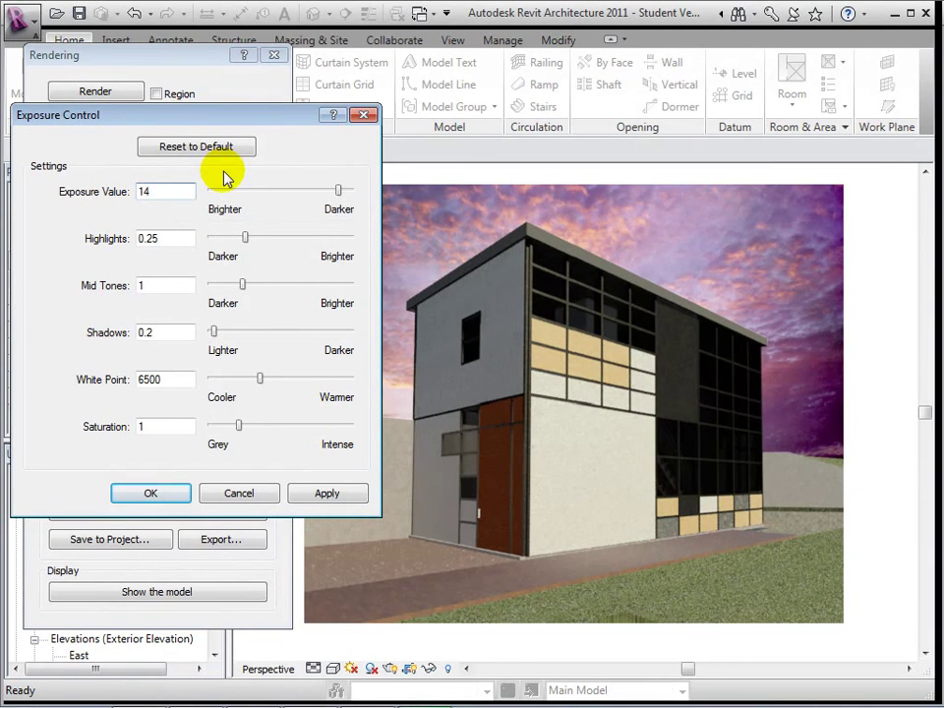
key(BackSpace)
text(3)
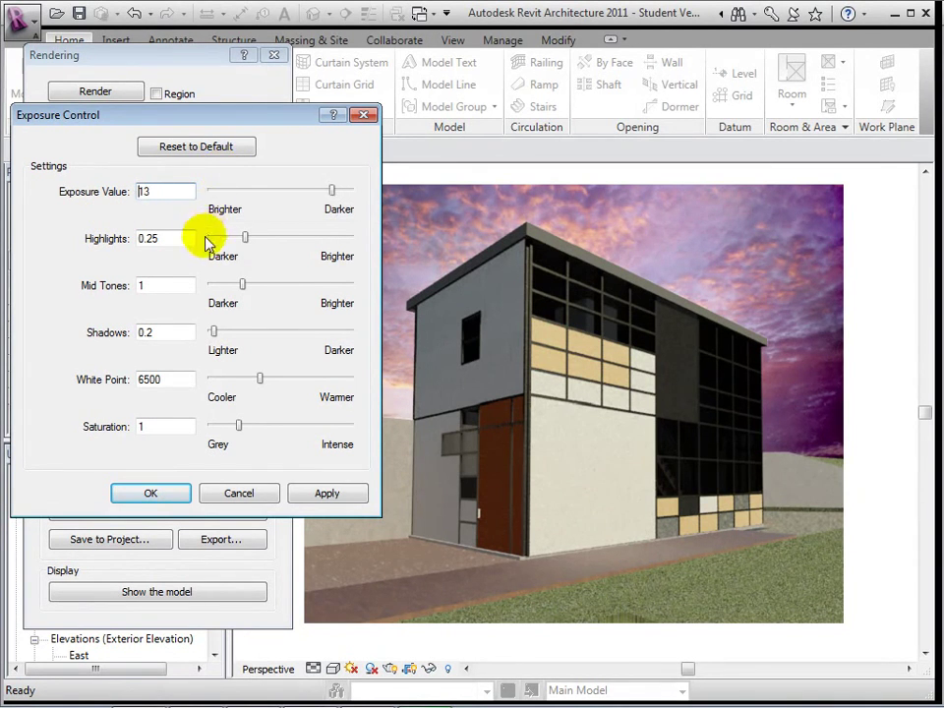
click(183, 239)
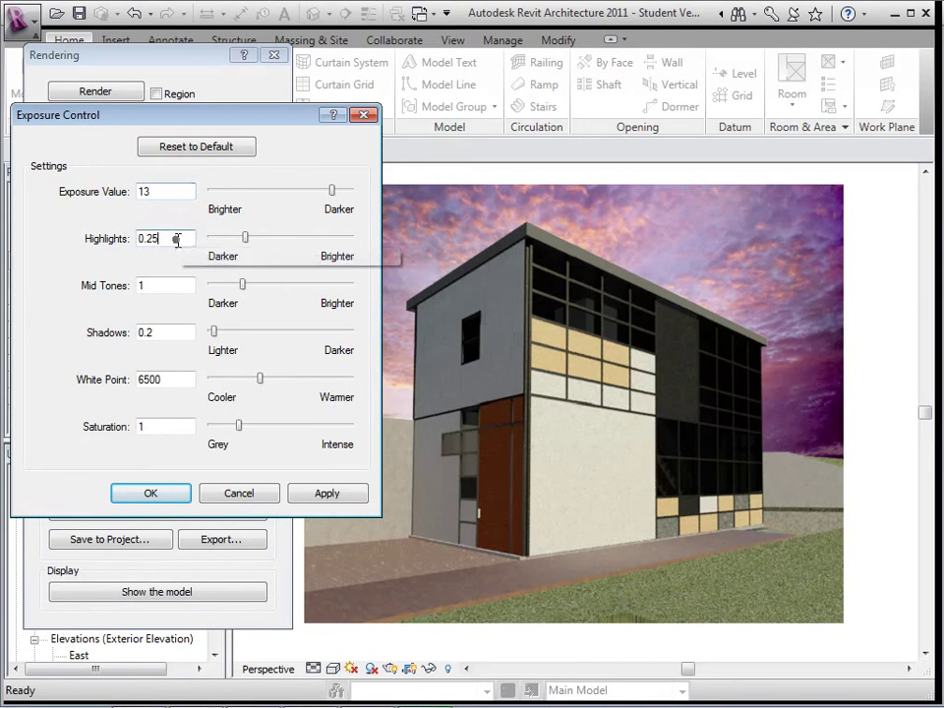
key(BackSpace)
key(BackSpace)
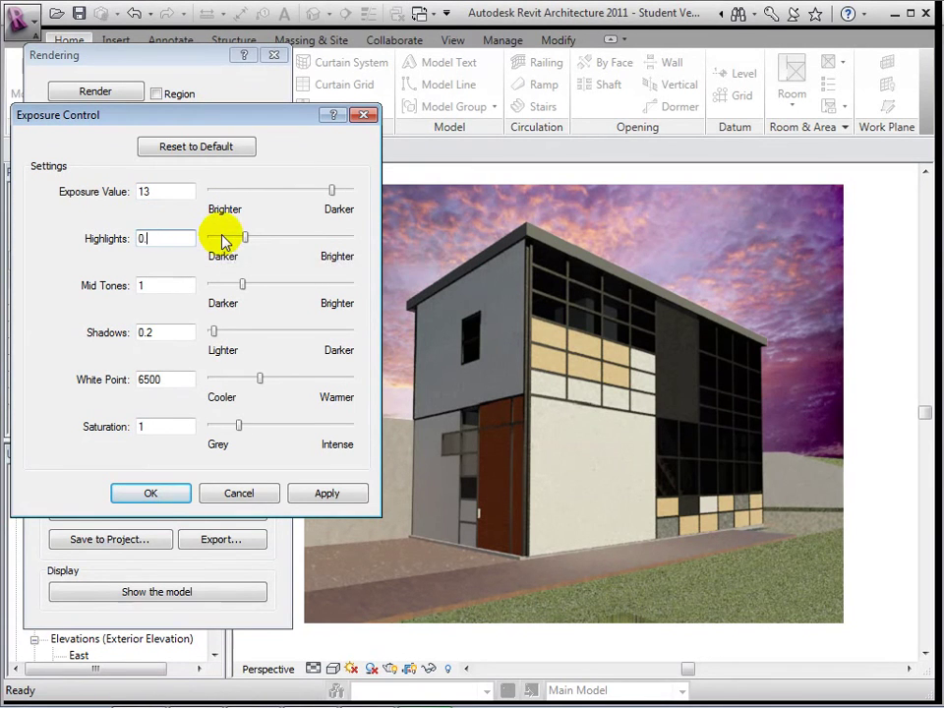
text(15)
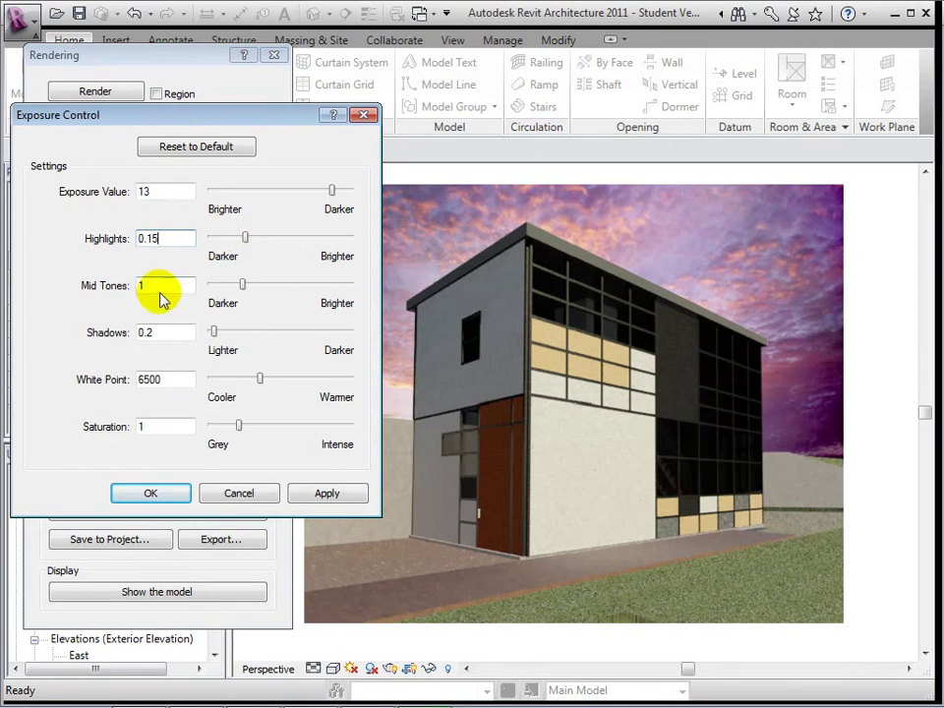